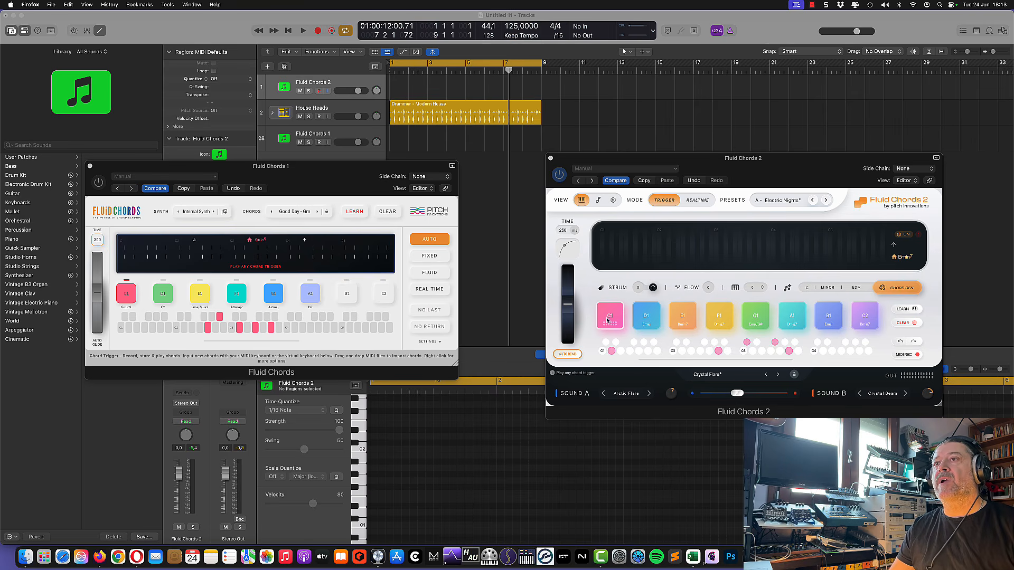
Audition the C1, D1 and E1 chord triggers in Fluid Chords 2.
click(614, 319)
click(645, 318)
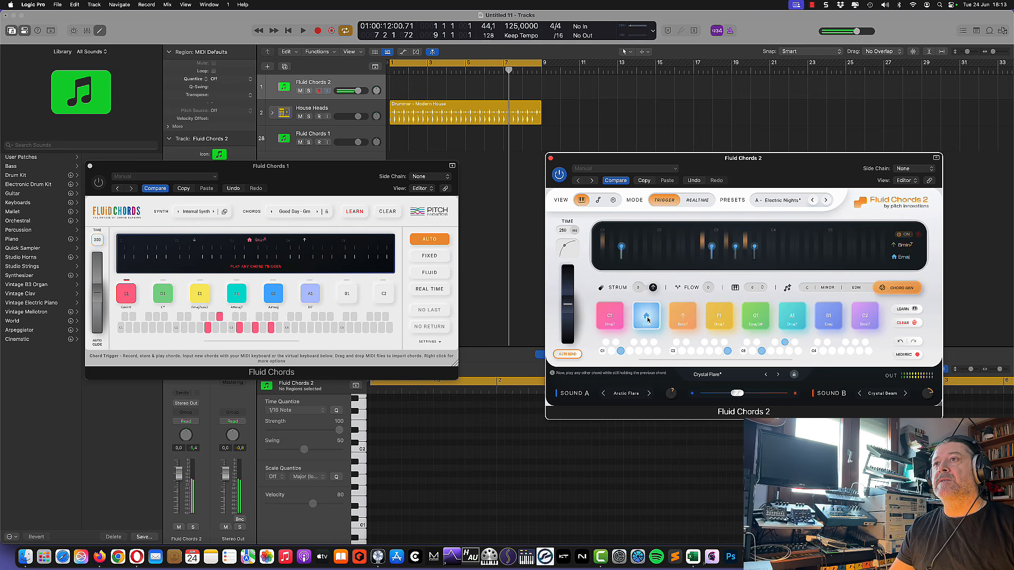
click(683, 319)
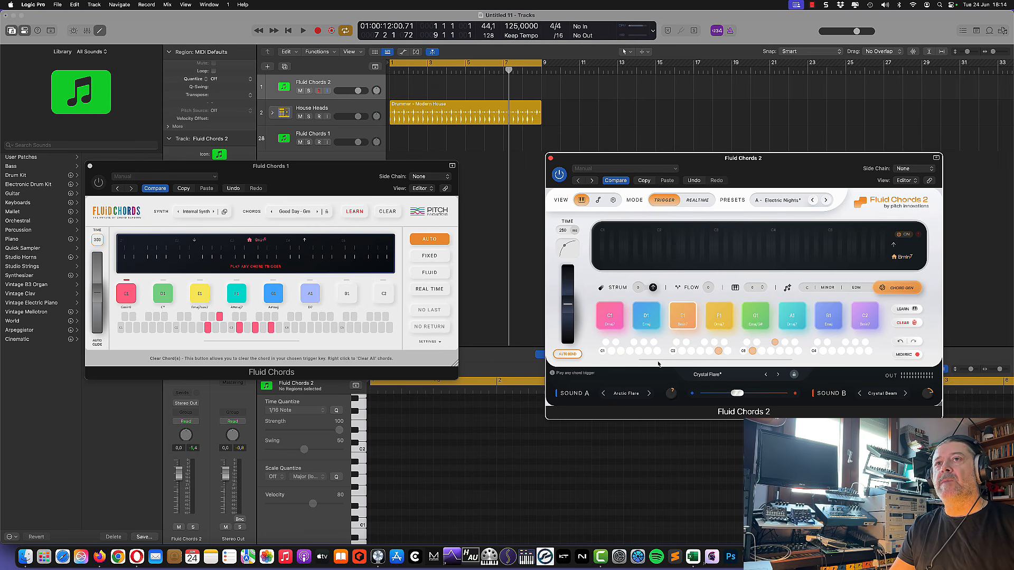
Close the Fluid Chords 1 plug-in window and move the Fluid Chords 2 window toward the centre of the project.
click(201, 212)
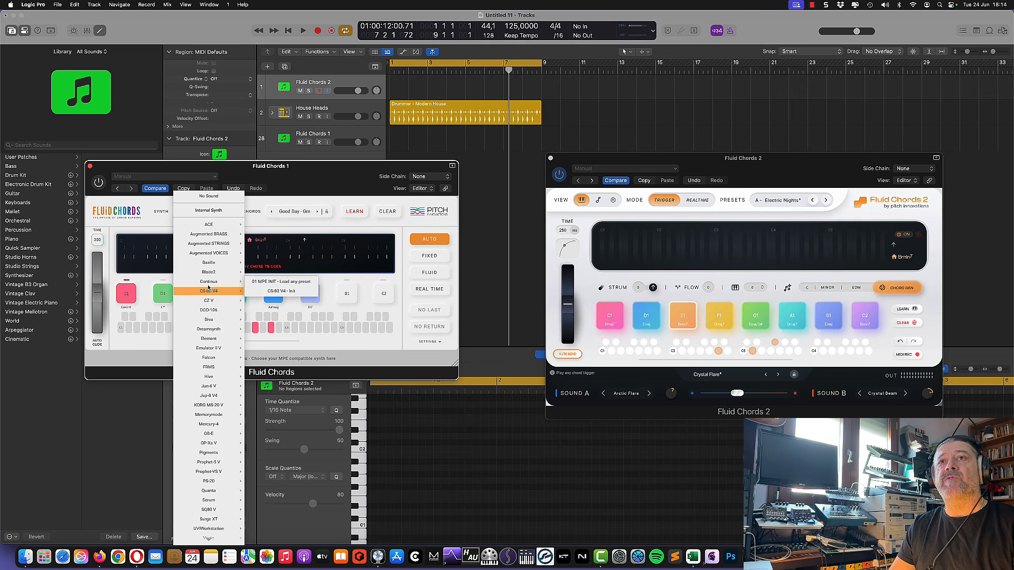
click(90, 166)
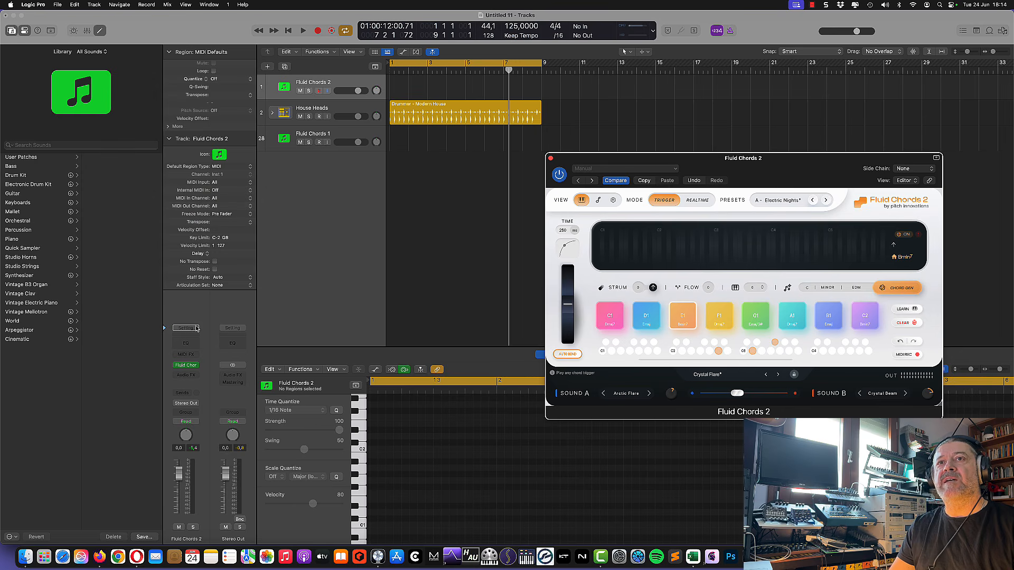
click(177, 365)
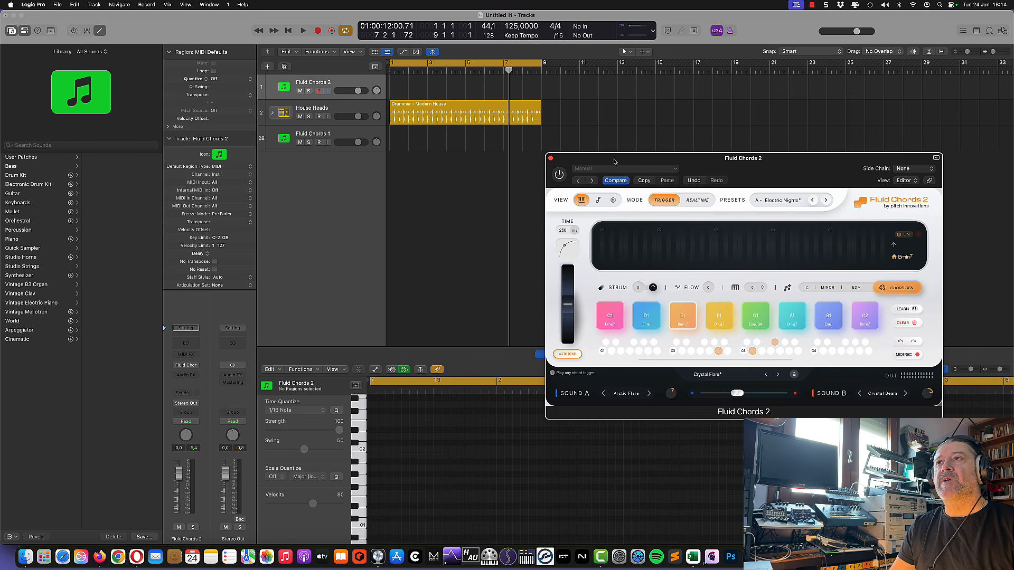
drag(624, 163, 529, 160)
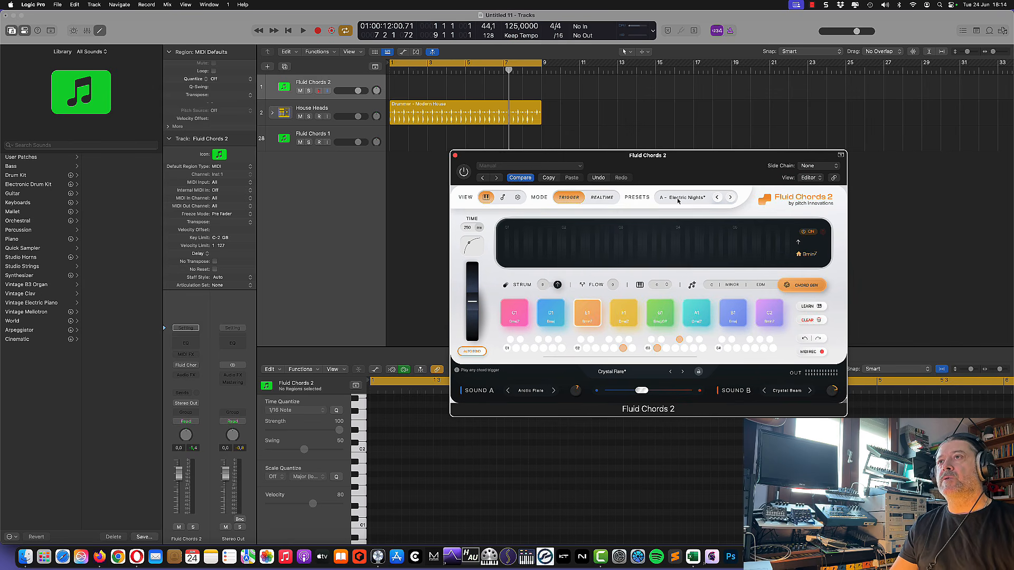
Browse the Fluid Chords 2 sound preset categories, including Synths and Cinematic, without loading a preset.
click(611, 372)
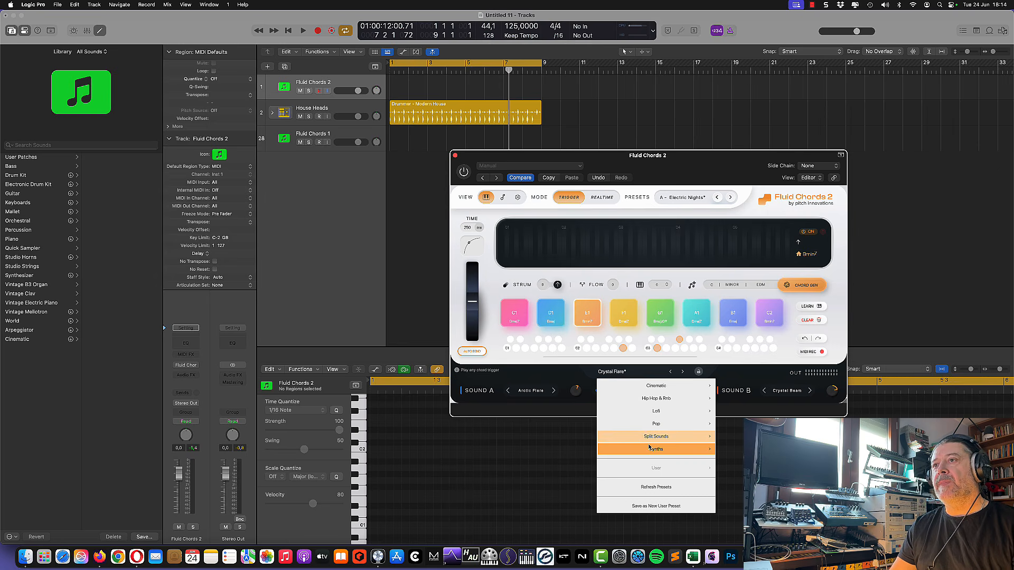
mouse_move(652, 450)
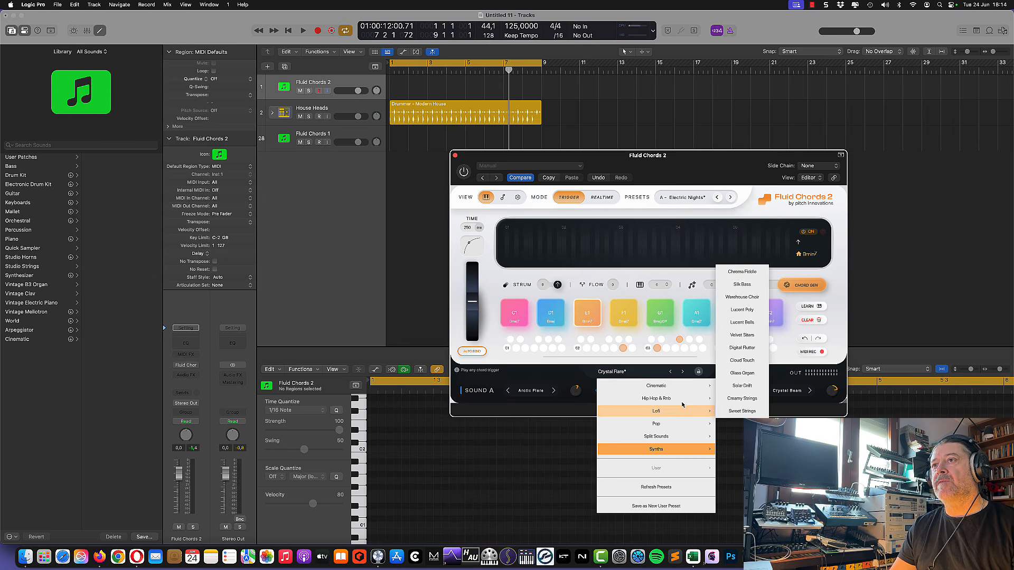
mouse_move(657, 387)
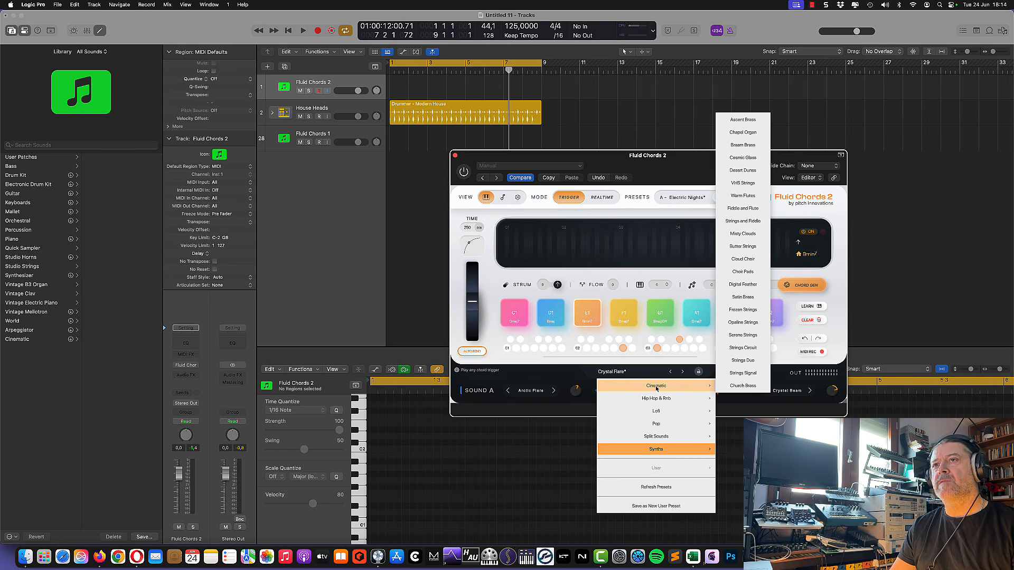
click(541, 376)
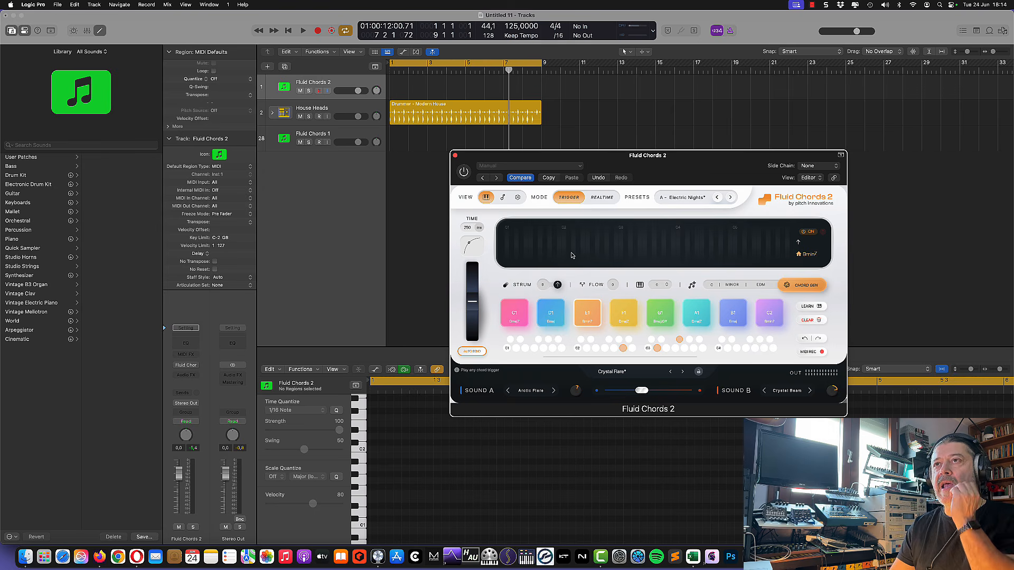
Re-enable the Fluid Chords 2 plug-in and audition its chords over the house drum loop from the project start.
click(287, 33)
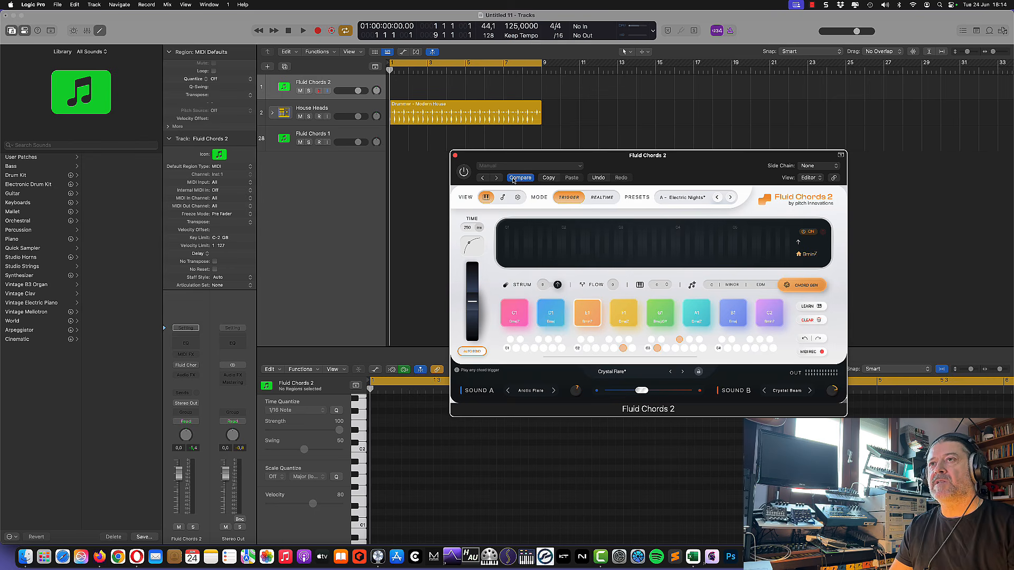
click(464, 173)
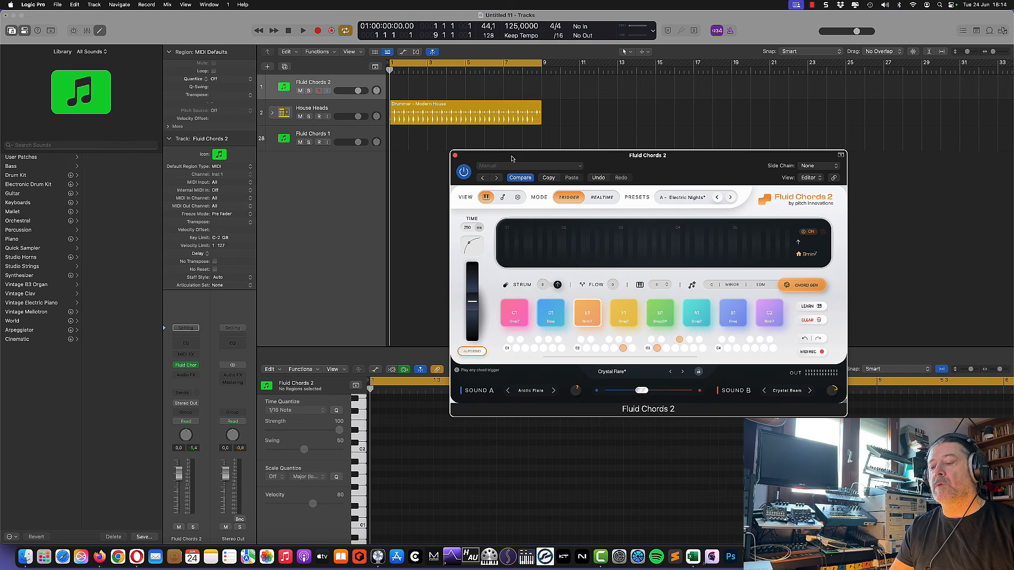
click(303, 31)
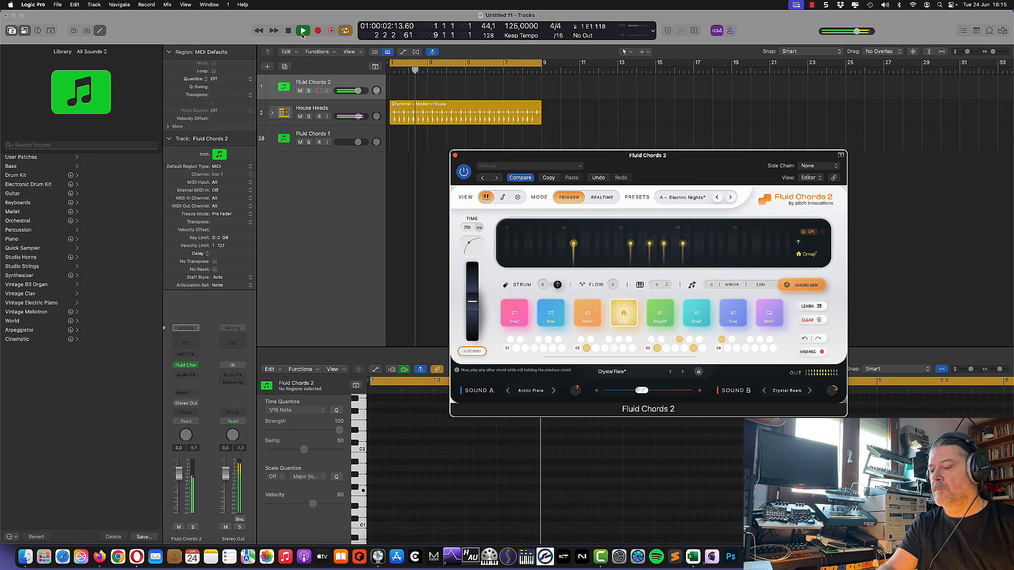
click(303, 32)
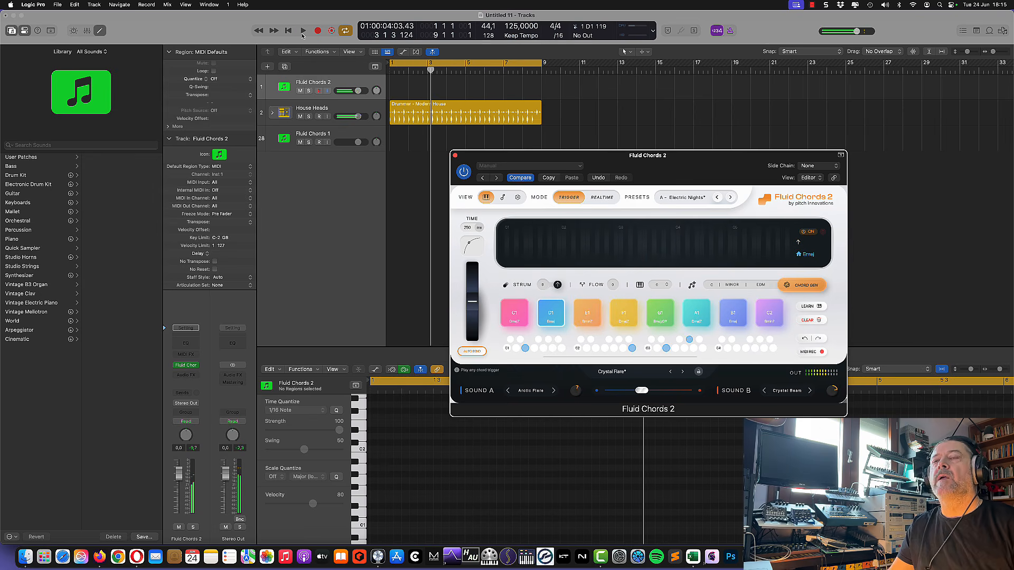
click(285, 33)
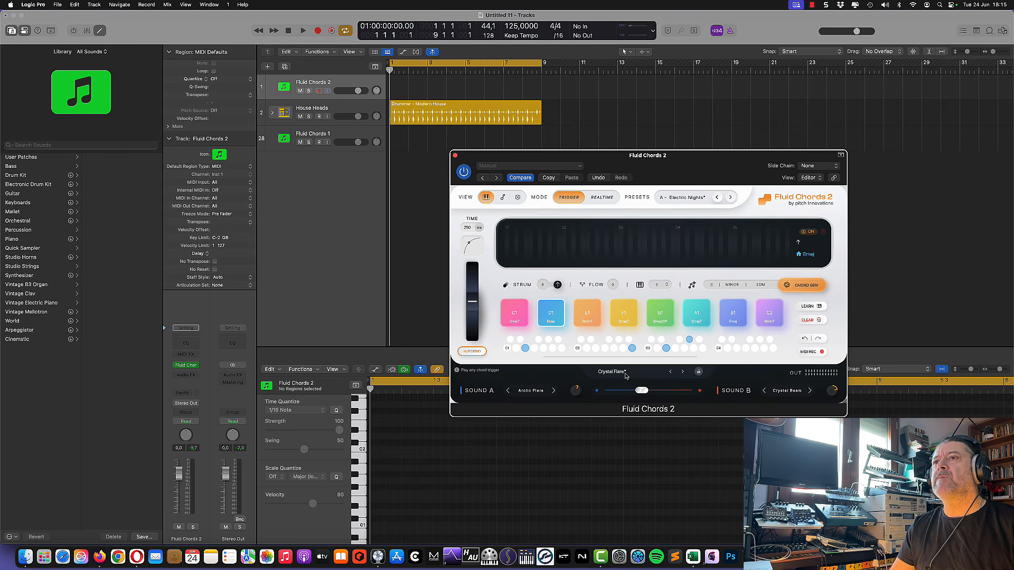
Try the Sampler engine for Sound A and Sound B, restore Synth on both and return to the chord view.
click(502, 198)
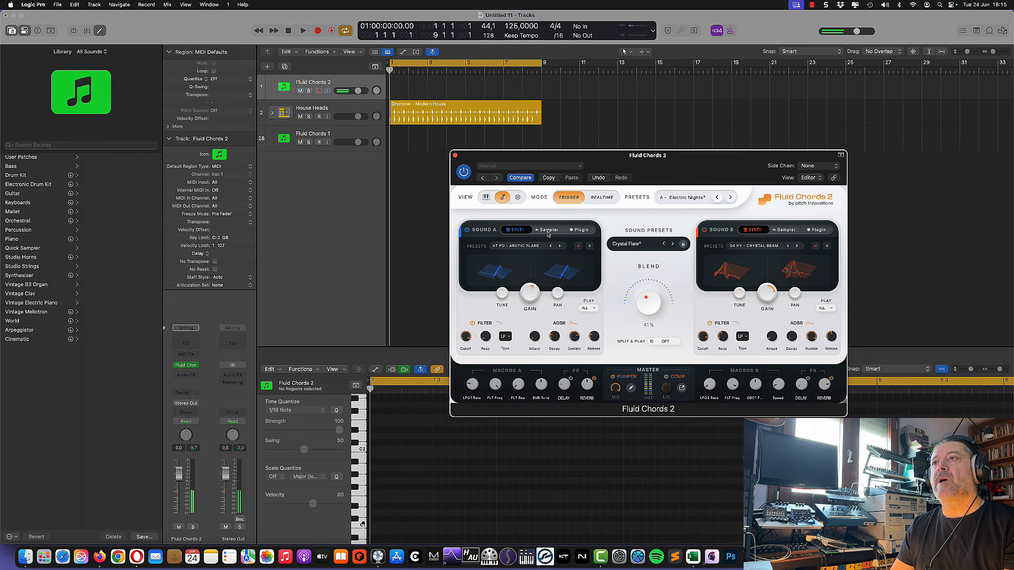
mouse_move(619, 398)
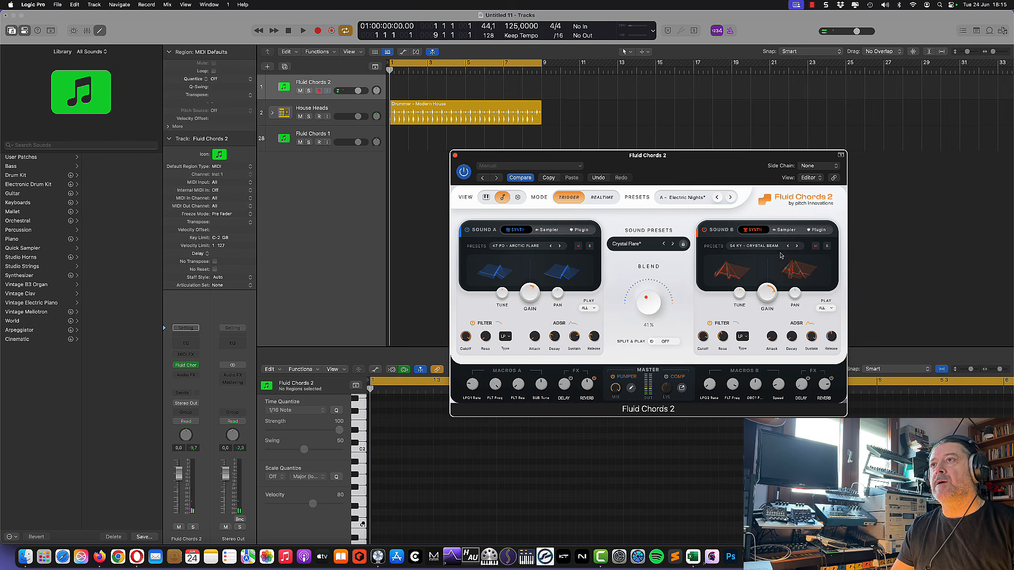
click(549, 230)
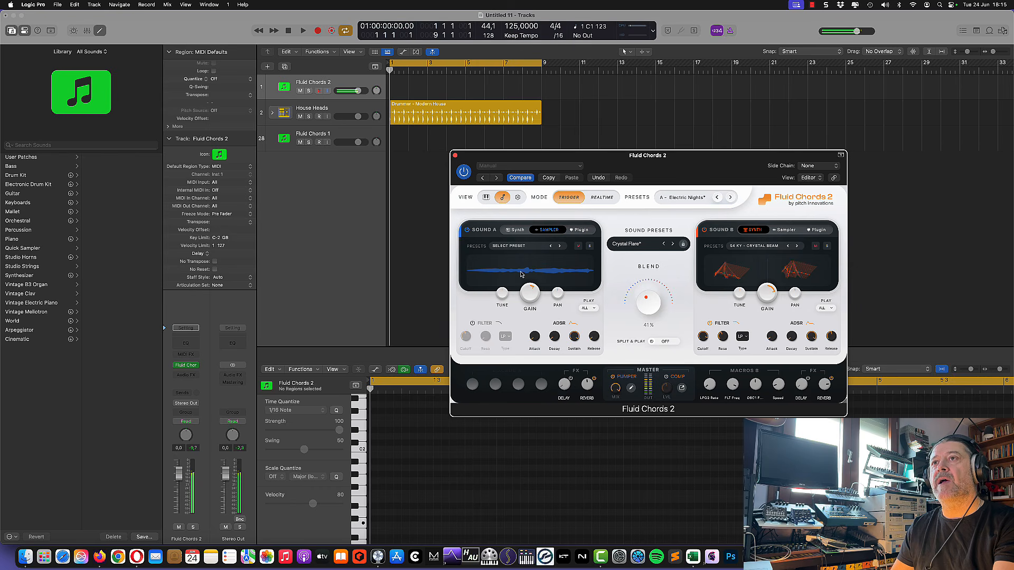
click(787, 231)
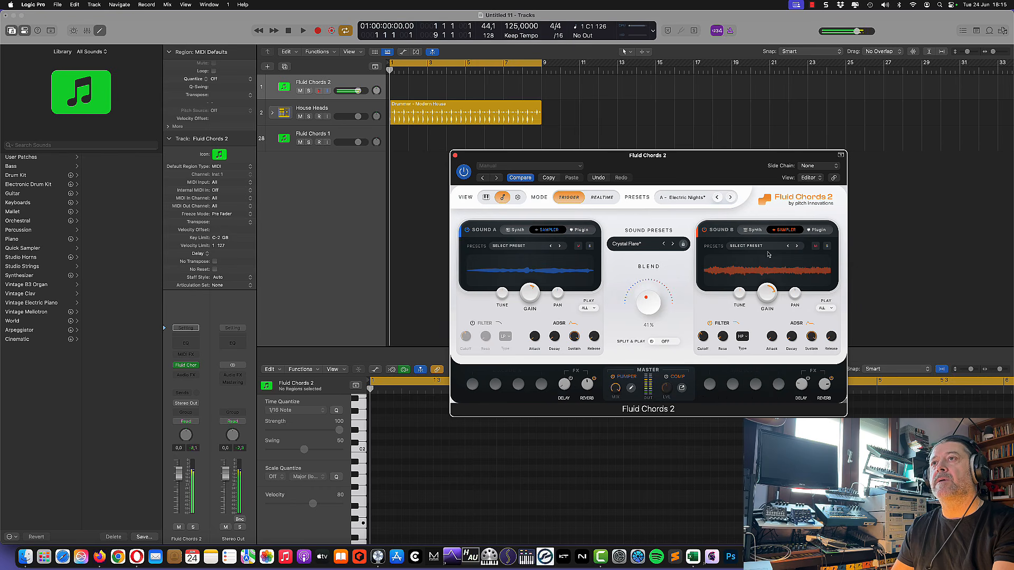
click(754, 230)
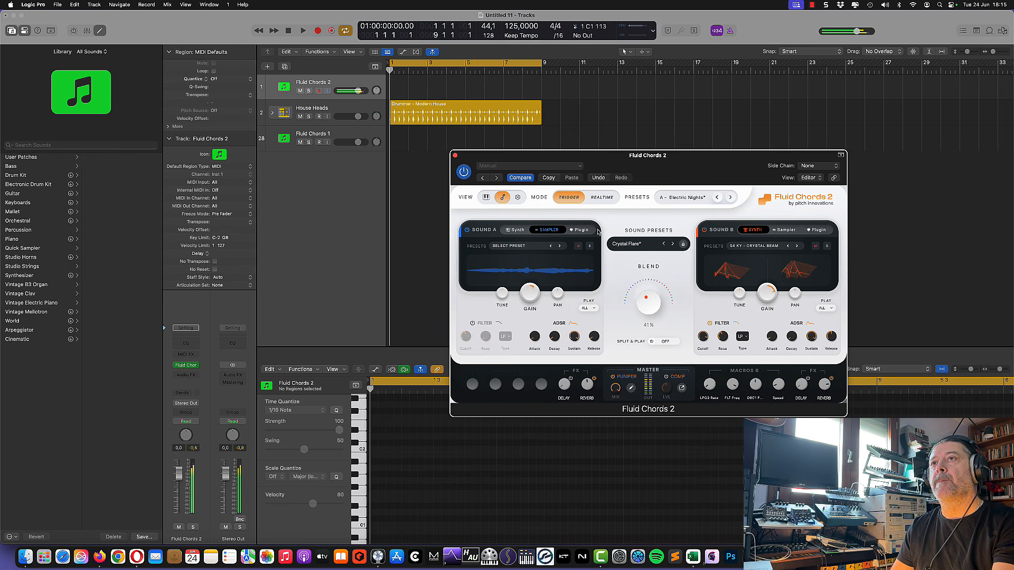
click(515, 231)
click(486, 198)
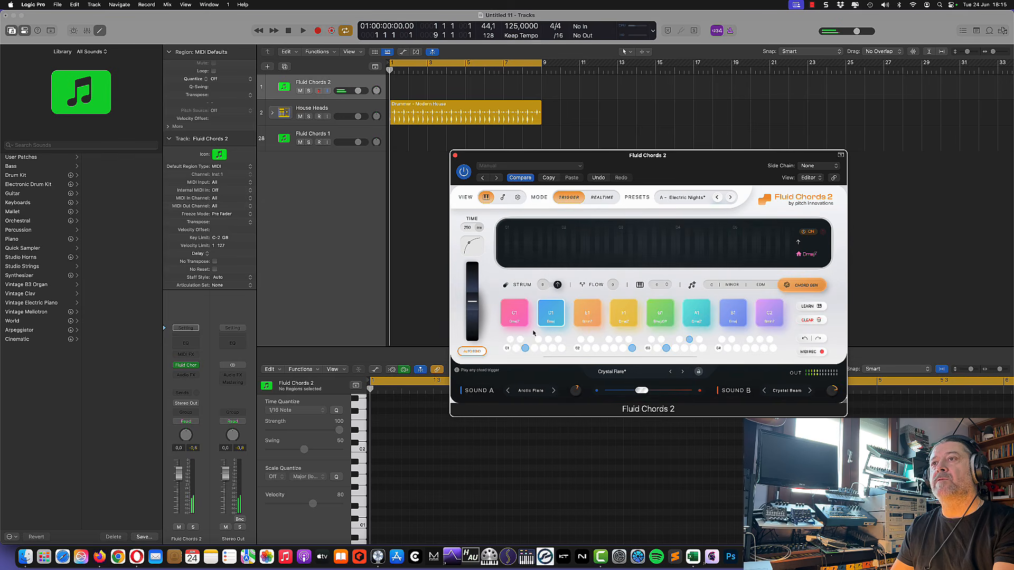
Load the Init Preset of Arturia's Augmented STRINGS as Sound A and show the synth's window.
mouse_move(633, 393)
mouse_down()
mouse_move(614, 393)
mouse_move(679, 394)
mouse_move(614, 396)
mouse_move(701, 397)
mouse_move(617, 396)
mouse_move(696, 396)
mouse_move(619, 397)
mouse_move(644, 396)
mouse_up()
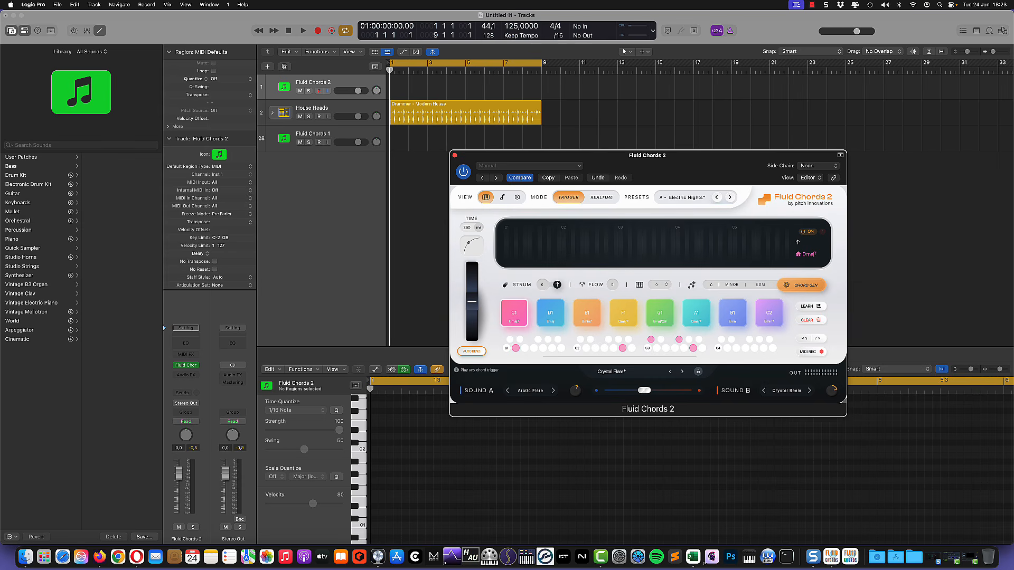
click(530, 391)
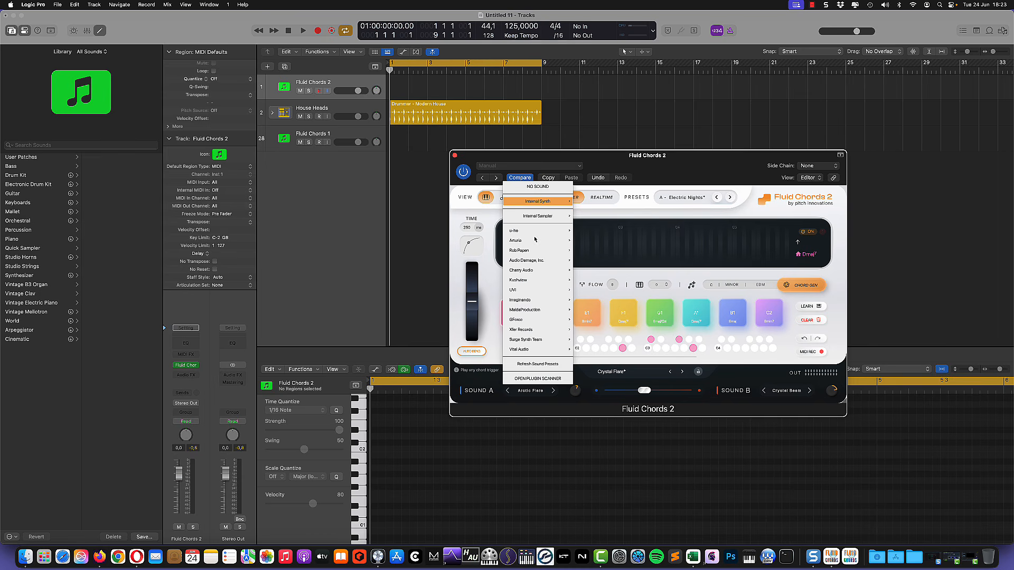
mouse_move(535, 240)
mouse_move(598, 252)
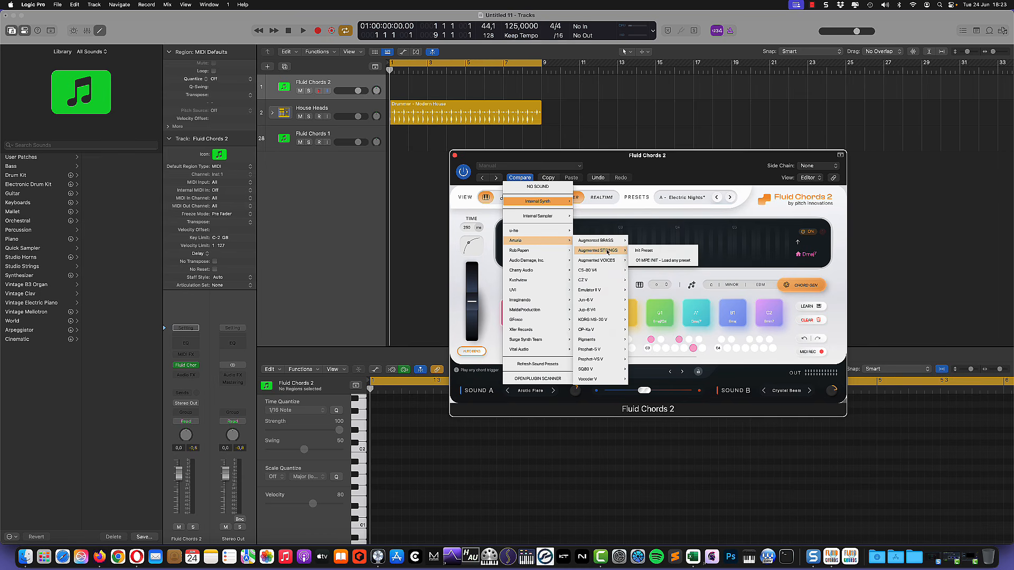
click(642, 251)
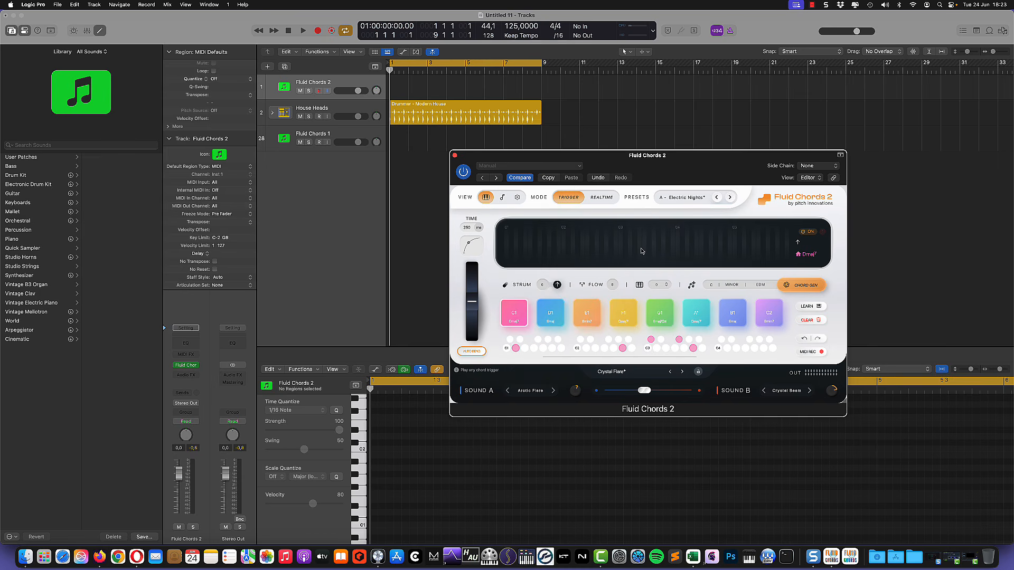
click(530, 391)
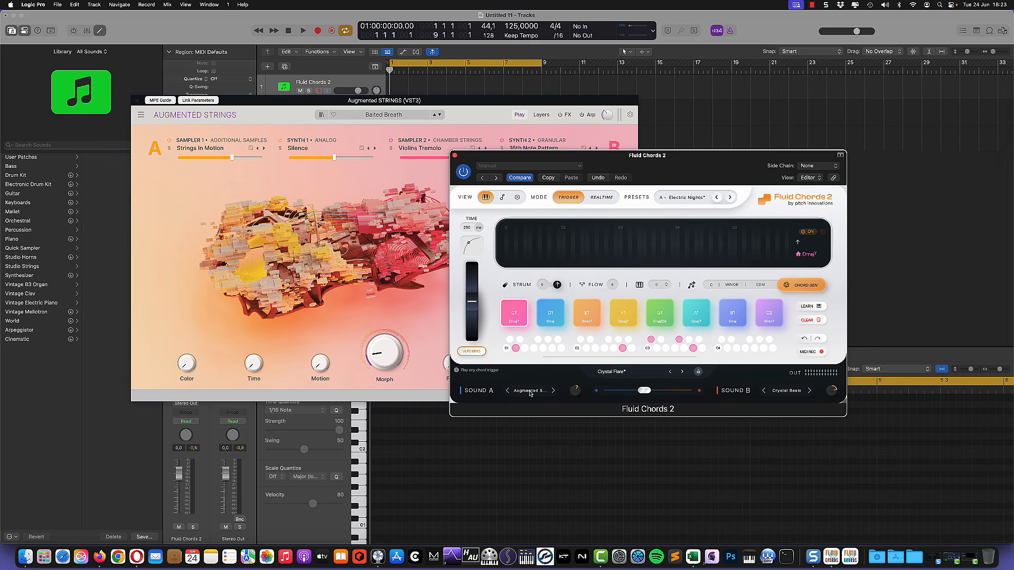
Switch Augmented STRINGS to the White preset and arrange its window side by side with Fluid Chords 2.
click(440, 117)
click(440, 116)
drag(447, 104, 386, 205)
drag(528, 160, 675, 108)
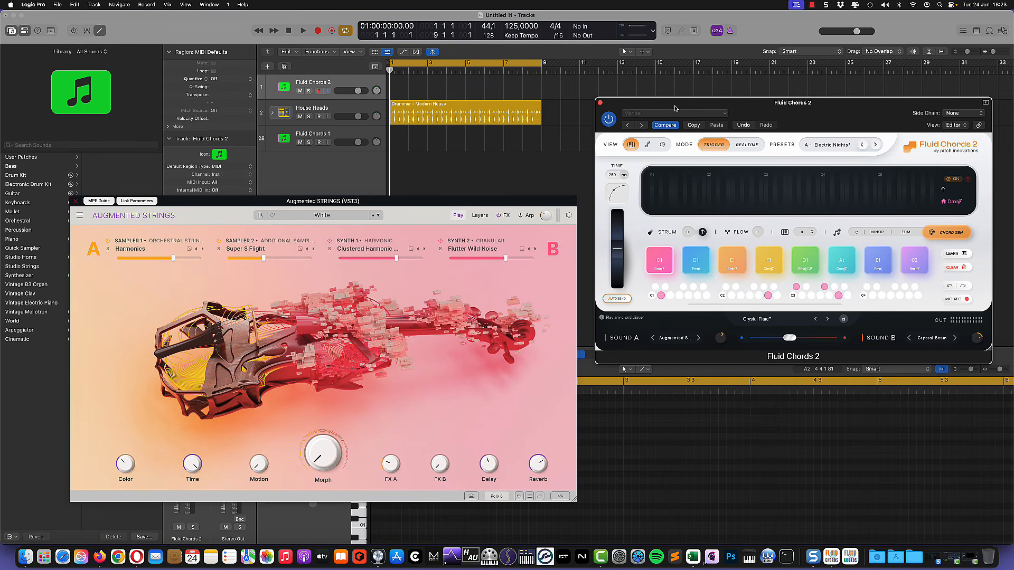
Sweep the blend between Sound A and Sound B while playing chords, leaving it weighted toward Sound A.
drag(790, 340, 871, 343)
drag(830, 338, 740, 342)
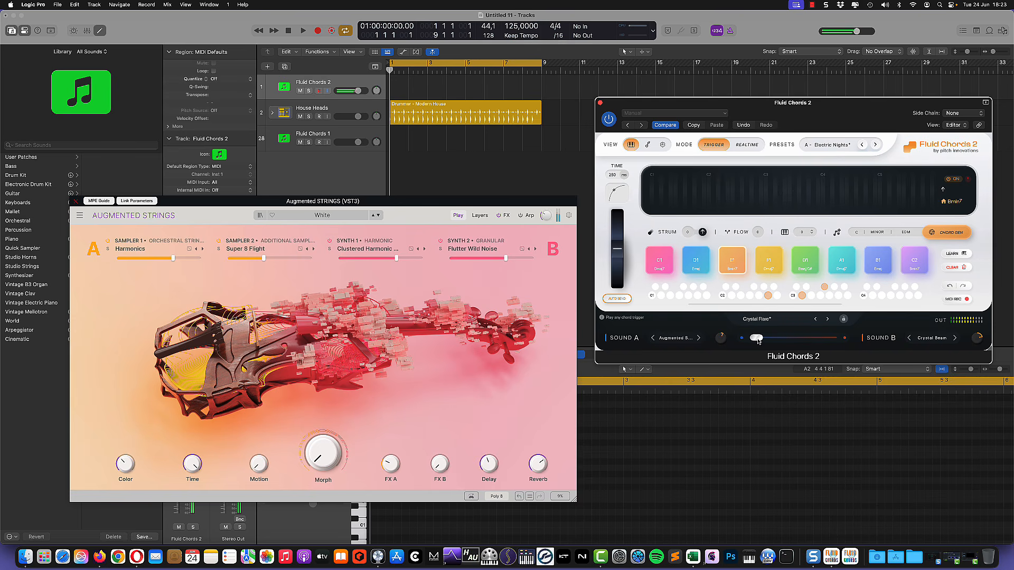
drag(758, 341, 832, 339)
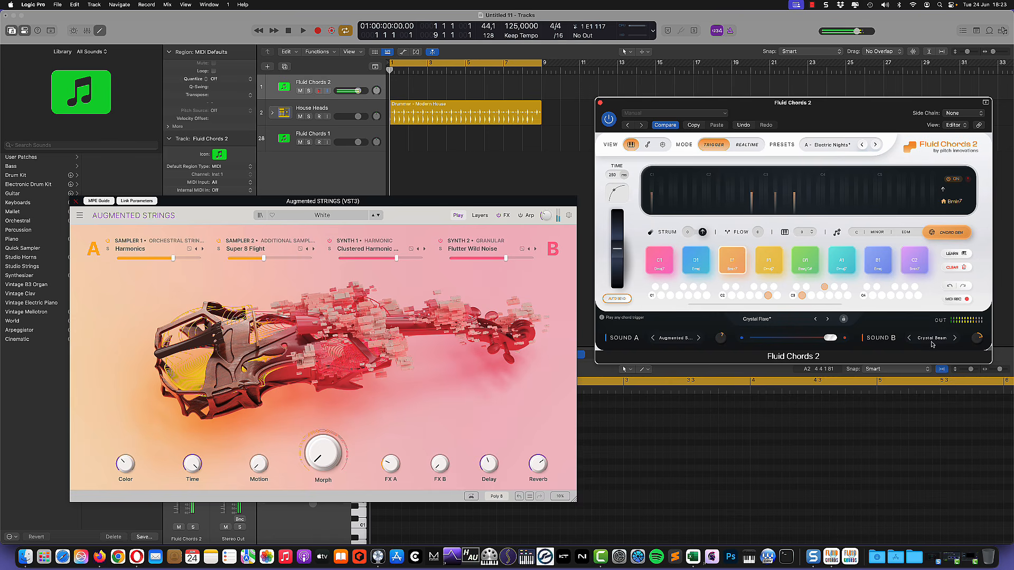
drag(830, 340, 765, 342)
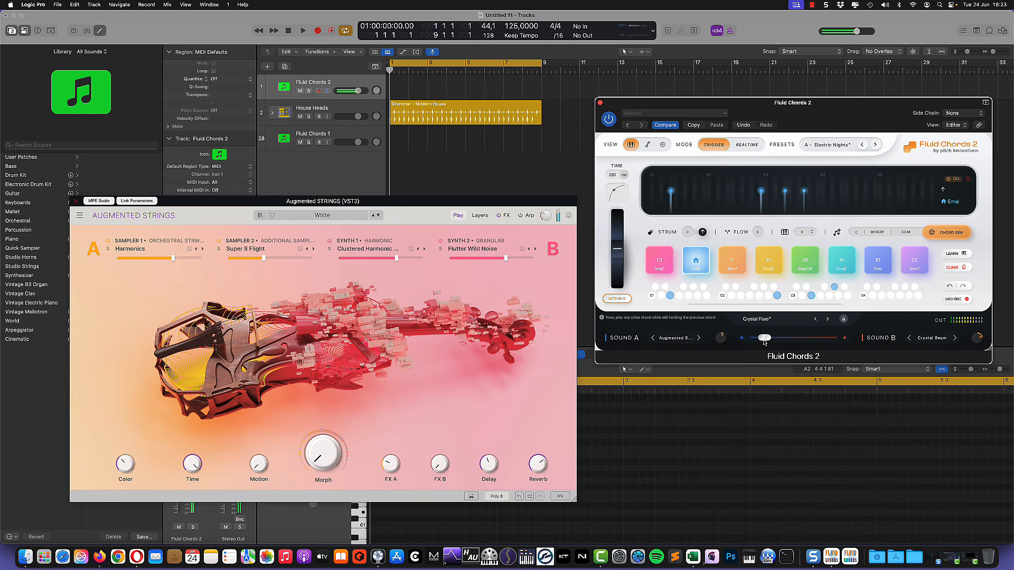
Load 12 Velvet Fiddle from the Internal Sampler as Sound B and shift the blend slightly closer to Sound A.
click(931, 339)
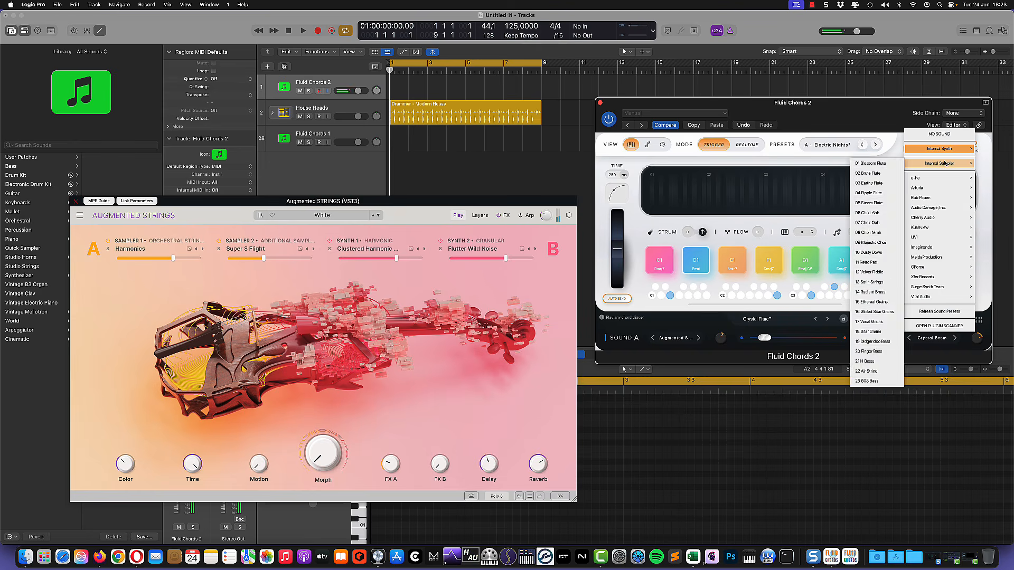
mouse_move(943, 153)
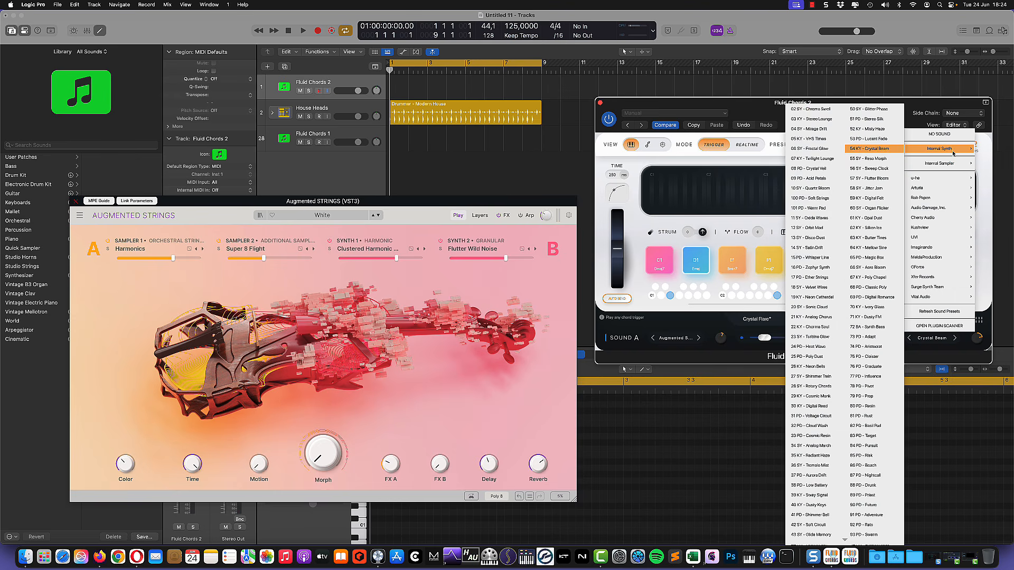
mouse_move(930, 182)
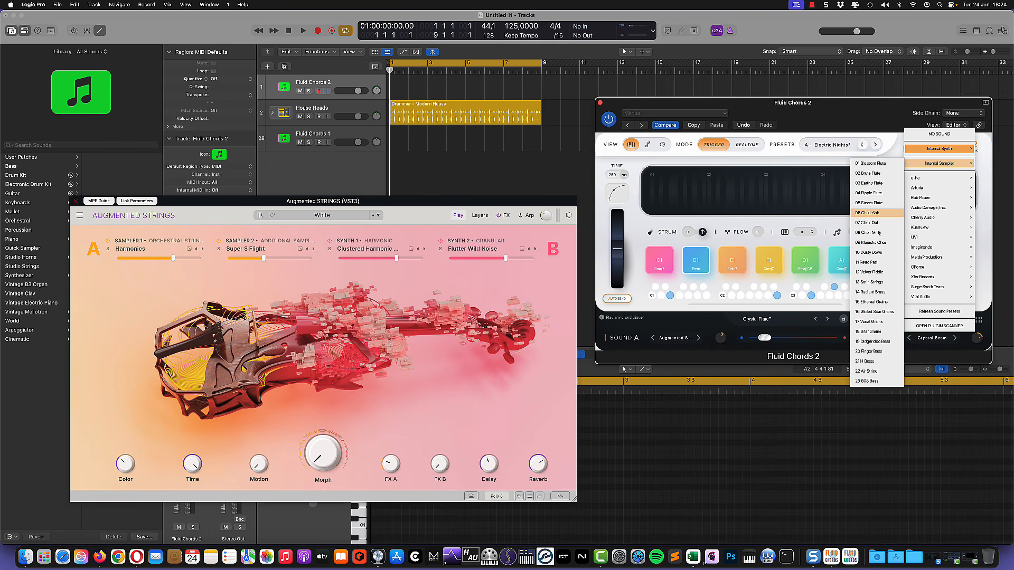
click(875, 272)
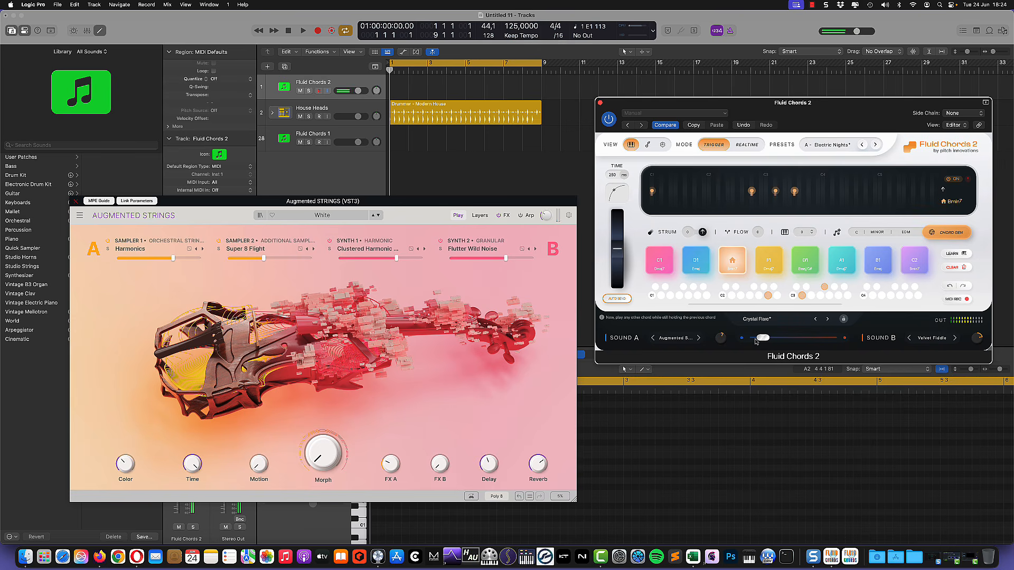
drag(756, 342, 750, 342)
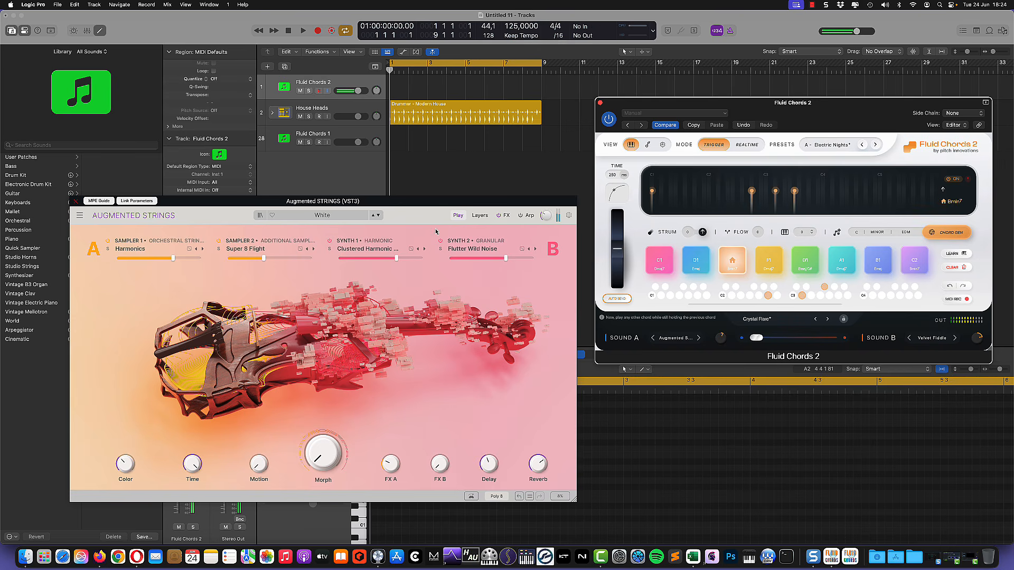
Switch Augmented STRINGS to the Ashes And Velvet preset and Sound B to Satin Strings, with the blend moved toward Sound B.
click(383, 219)
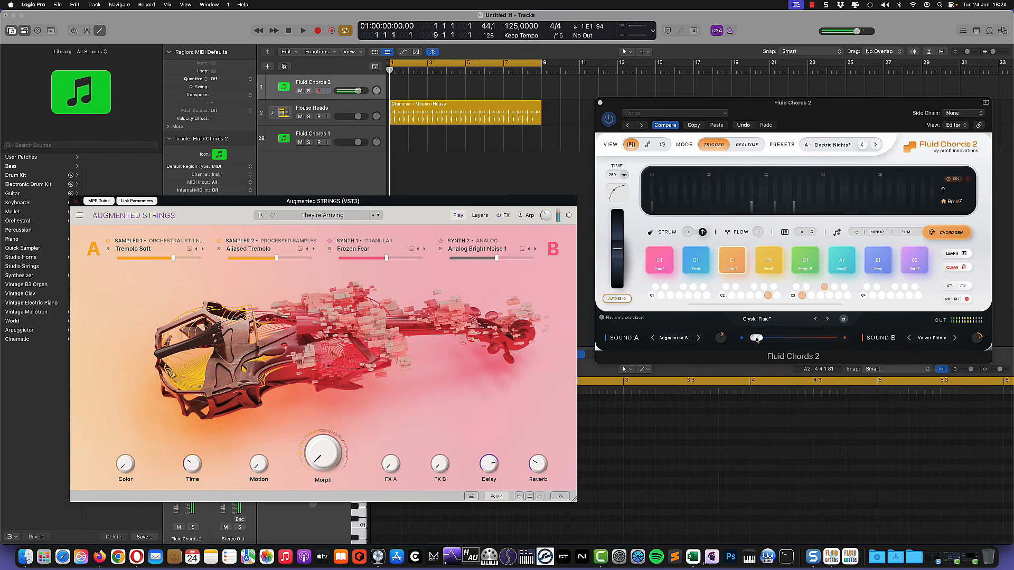
drag(756, 338, 780, 342)
click(583, 276)
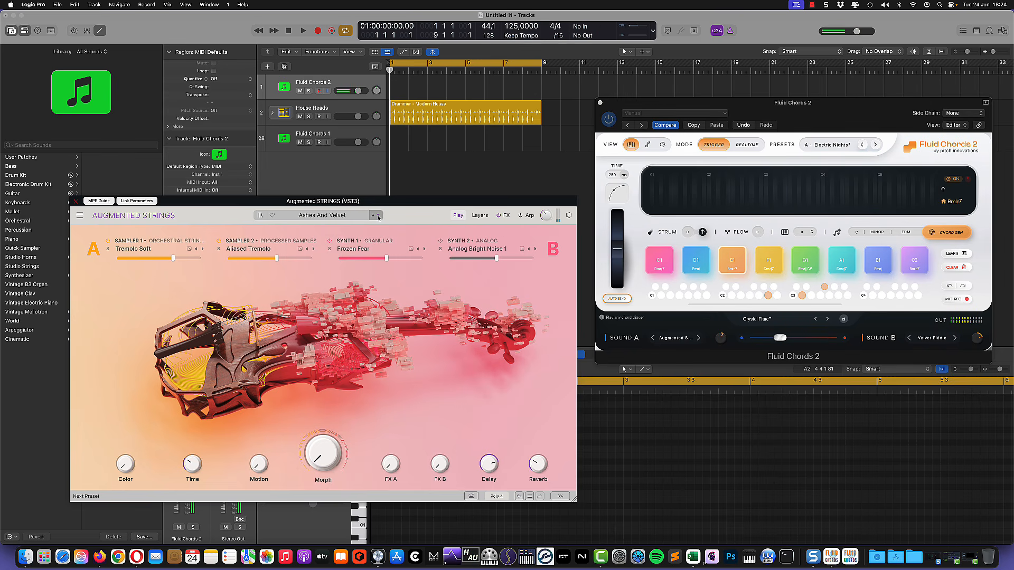
click(955, 338)
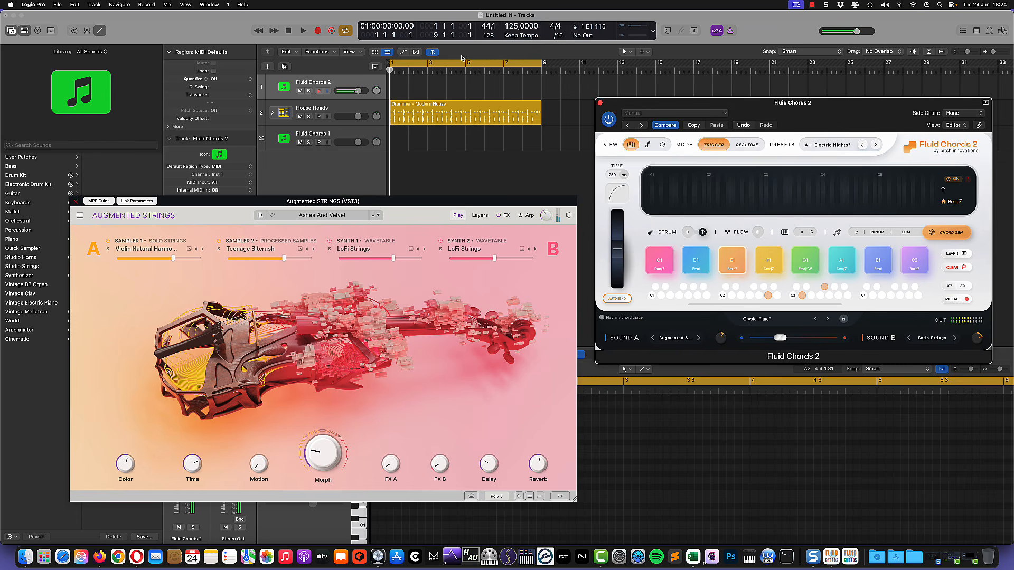
Start playback and play chords over the drum loop, moving the blend back toward Sound A.
click(302, 32)
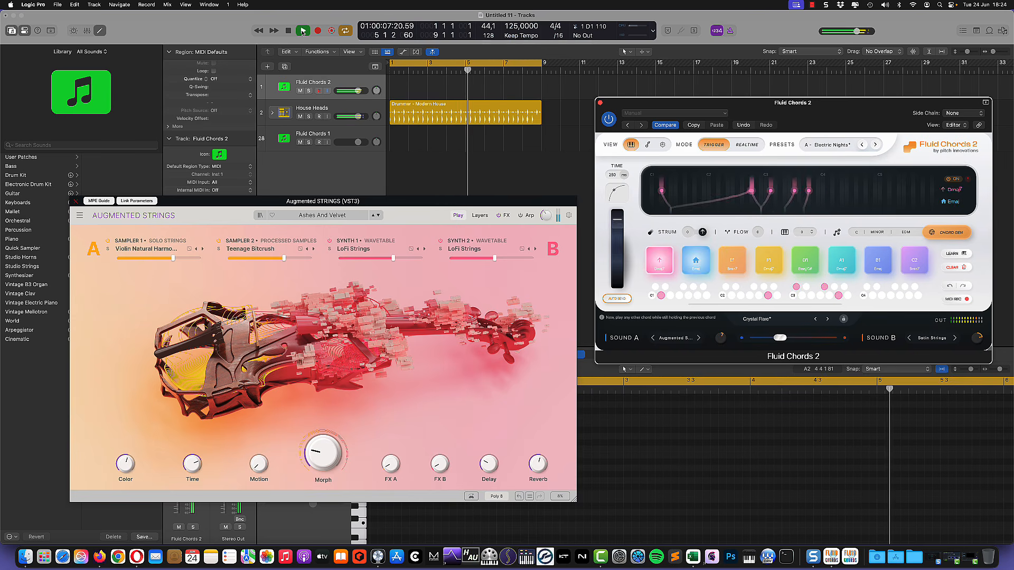
mouse_move(732, 348)
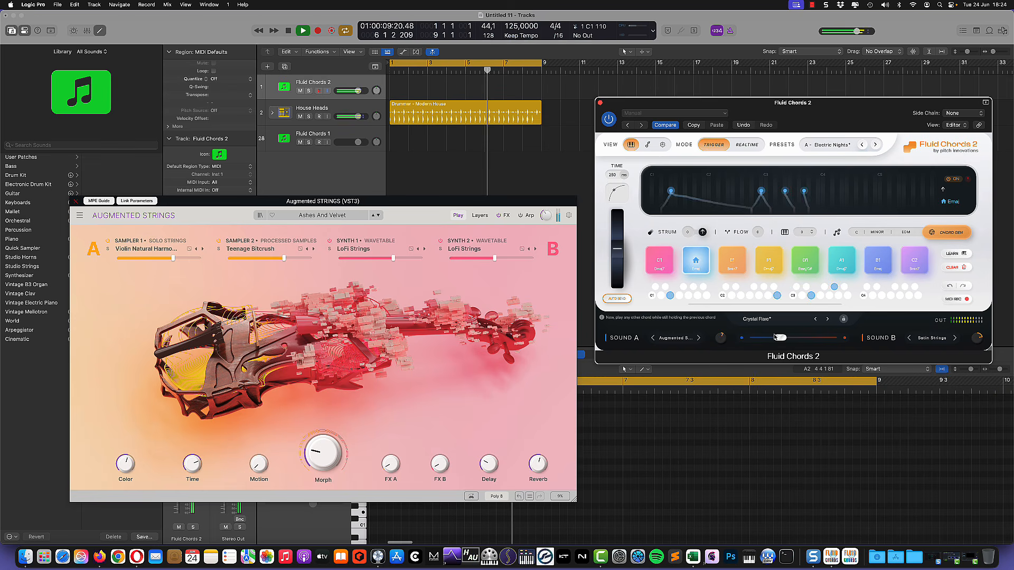
mouse_move(780, 338)
mouse_down()
mouse_move(797, 339)
mouse_move(764, 339)
mouse_up()
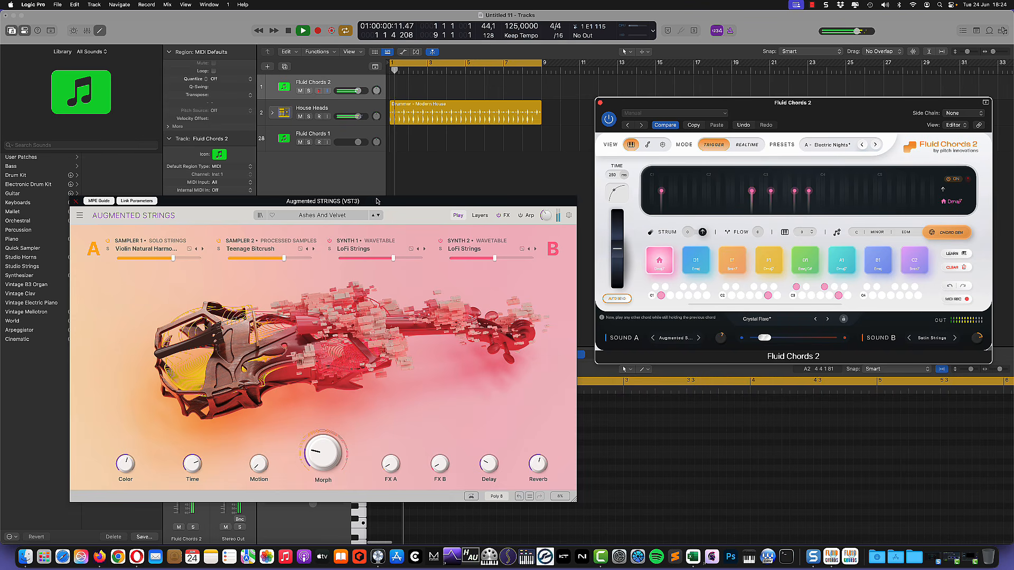
Switch Augmented STRINGS to the Soul's Strummer preset, bring the blend to about the middle while playing, and stop playback.
click(378, 216)
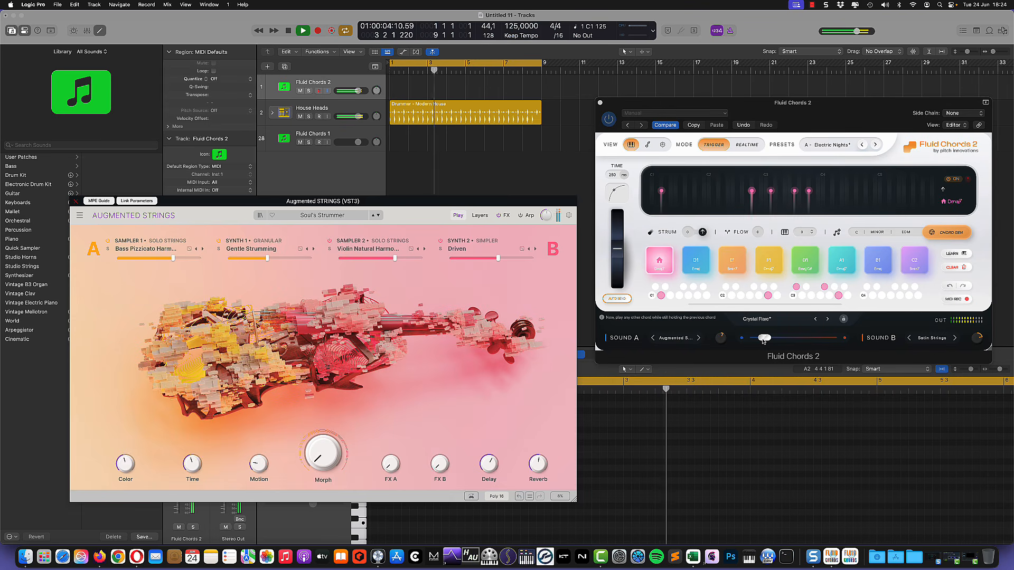
drag(763, 343, 769, 341)
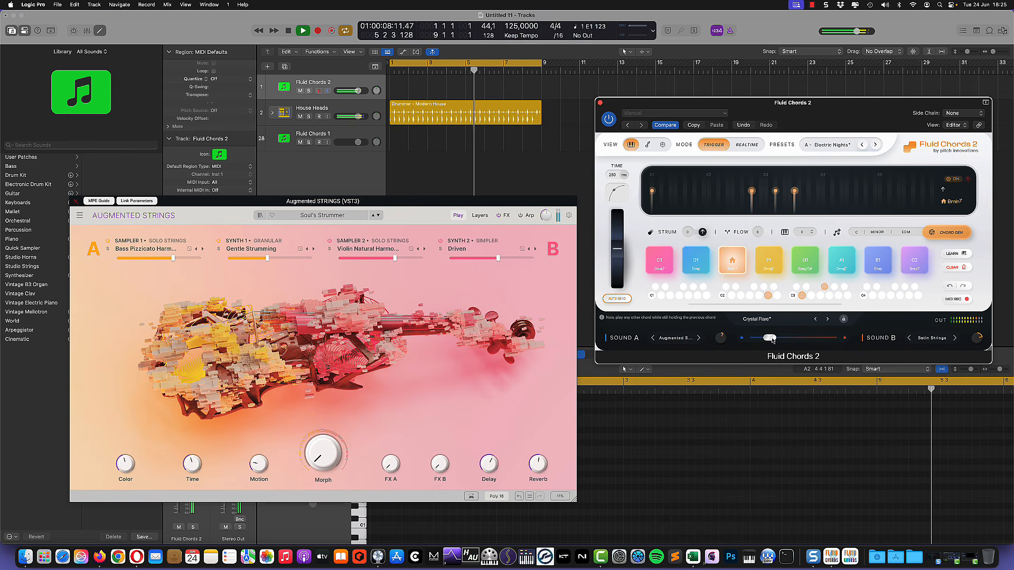
drag(772, 340, 795, 342)
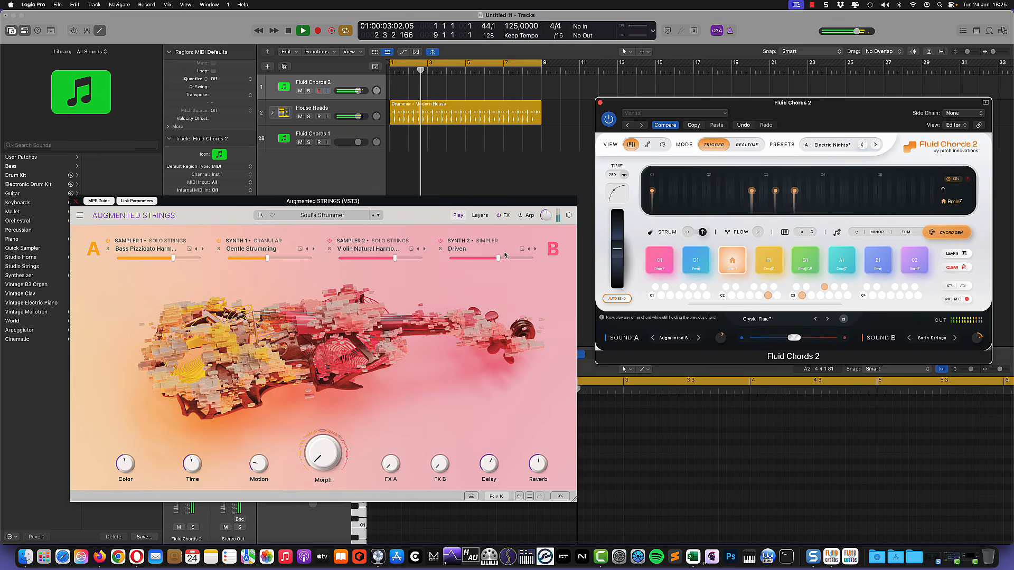
key(space)
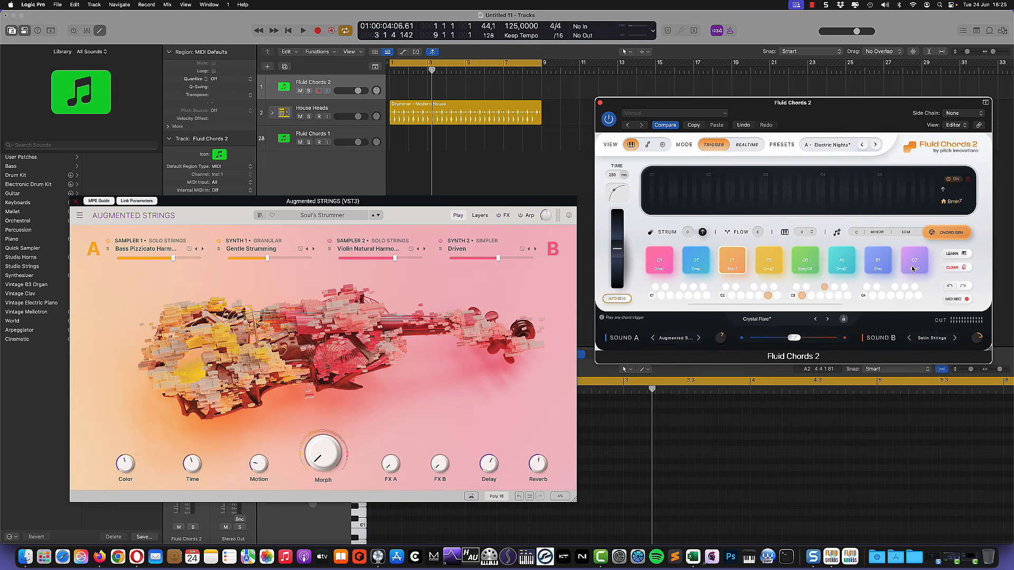
Load the factory Cinematic chord preset C - Massive Surge and move the Fluid Chords 2 window nearer the middle of the screen.
click(836, 147)
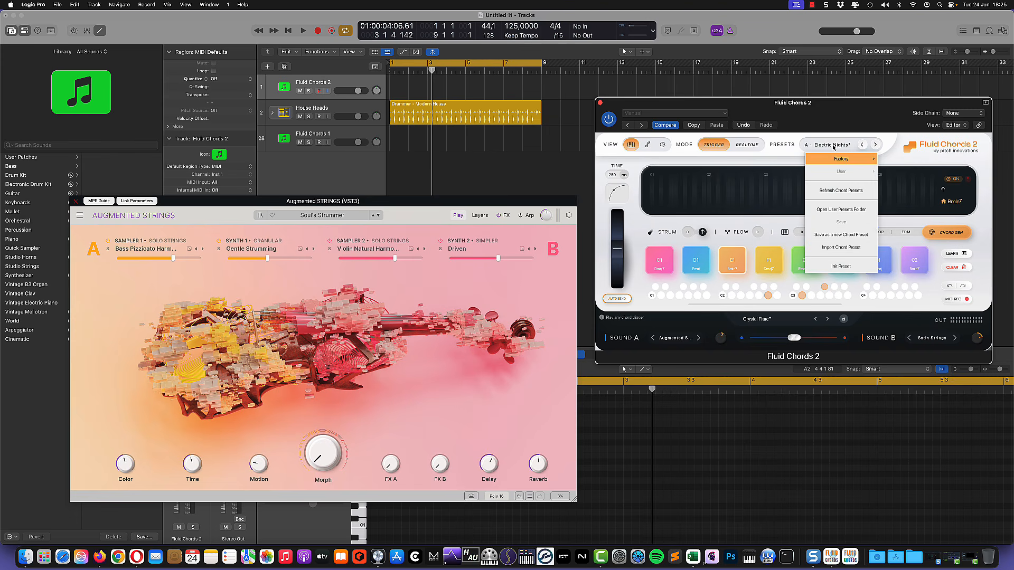
mouse_move(834, 158)
mouse_move(909, 162)
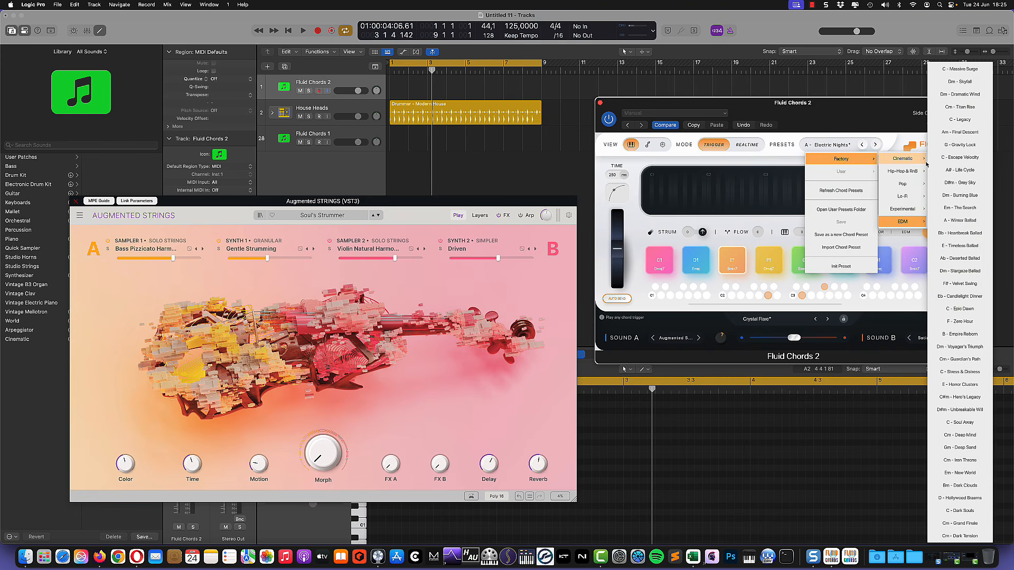
click(952, 69)
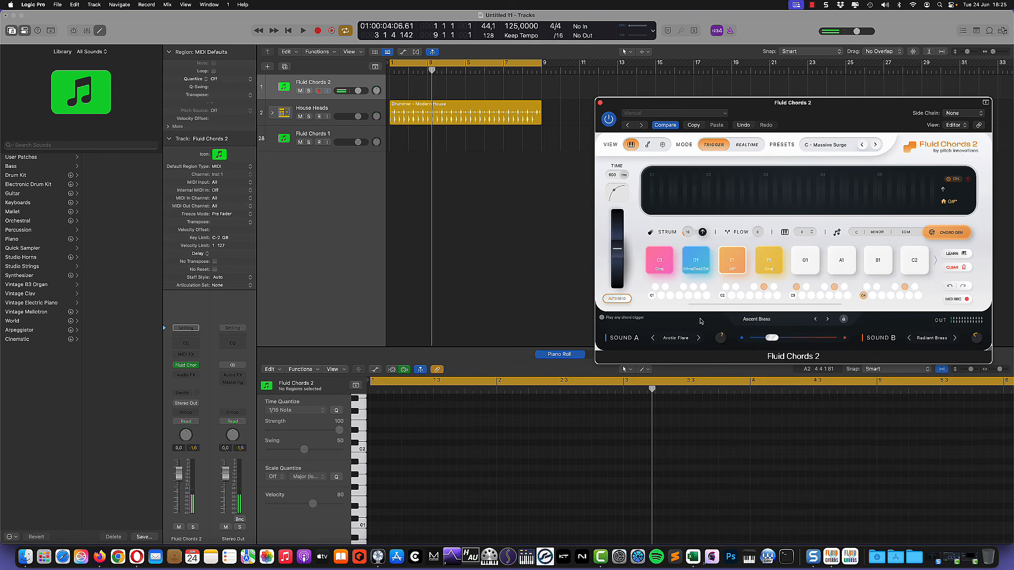
drag(725, 106, 558, 210)
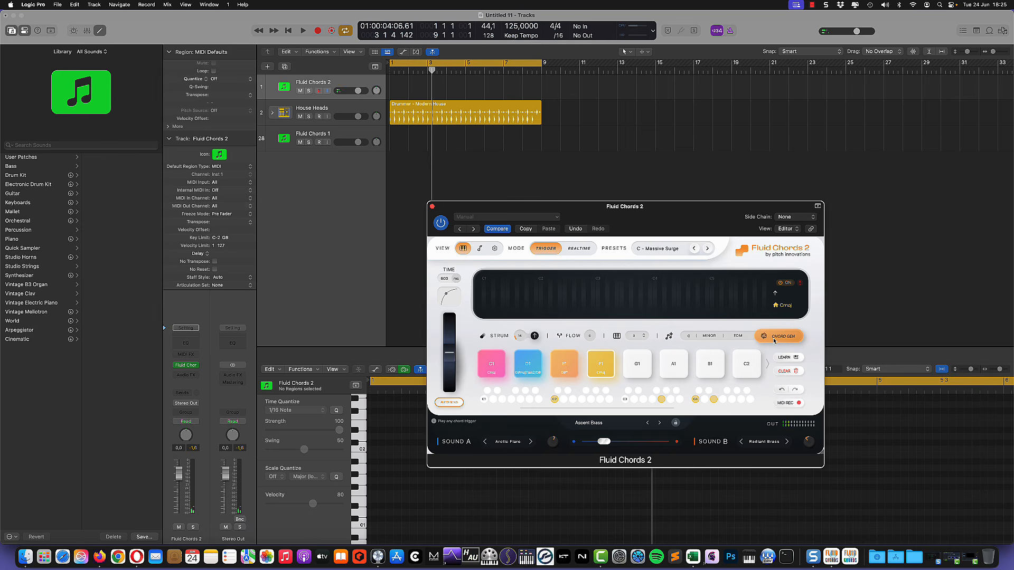
Set the chord generator's key to D, its scale to Minor and its genre to EDM.
click(689, 336)
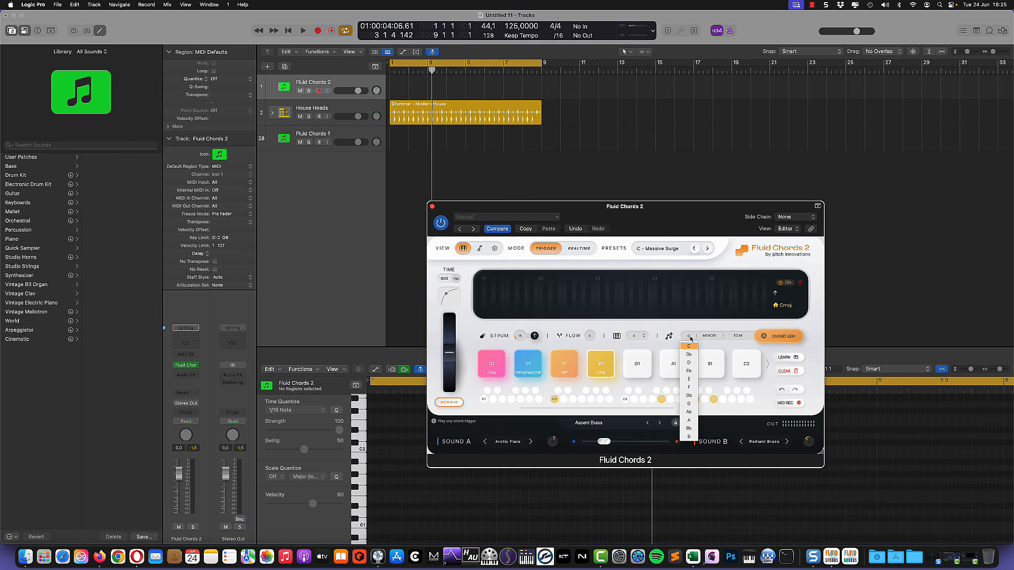
click(689, 364)
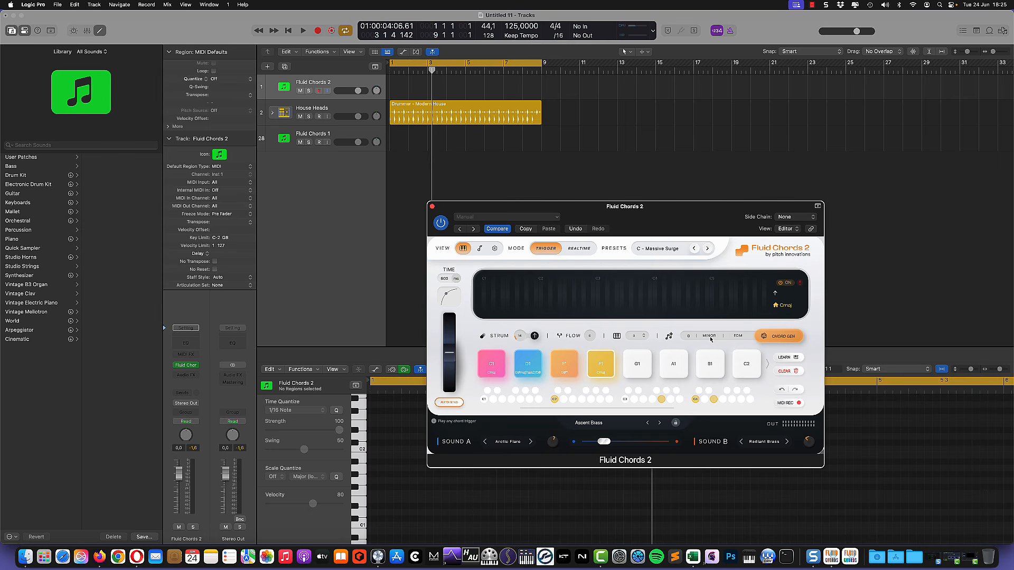
click(709, 337)
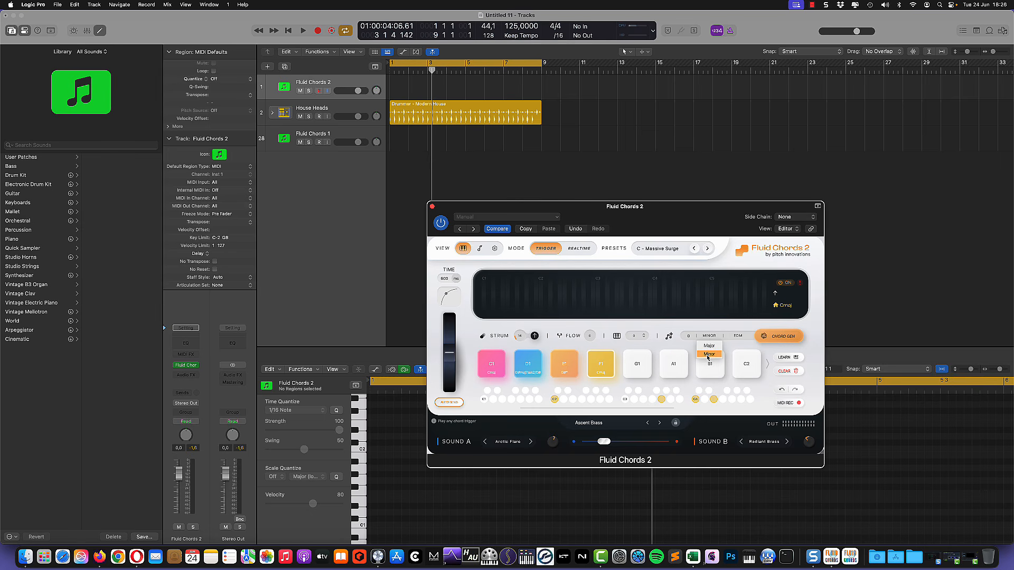
click(708, 355)
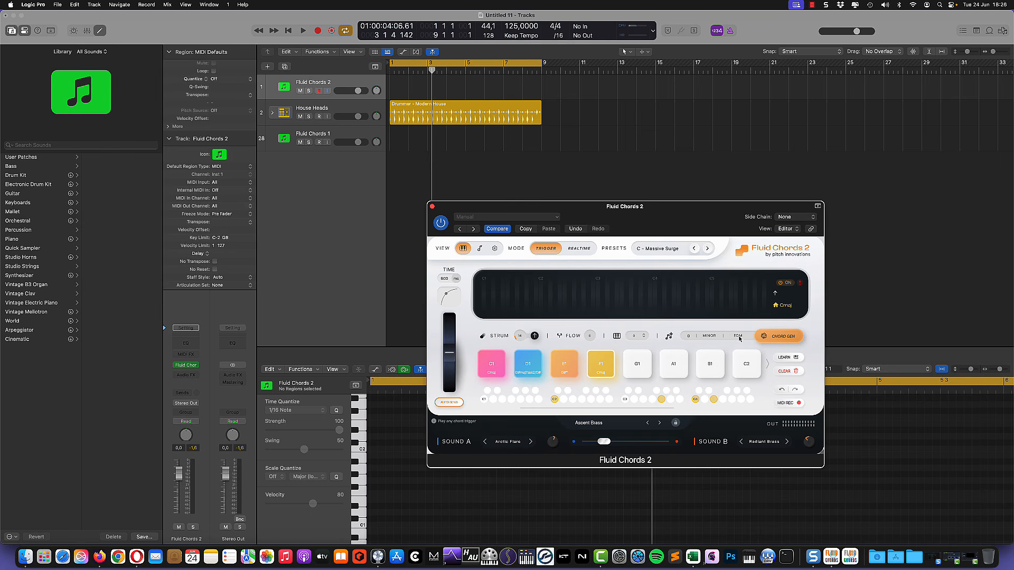
click(740, 339)
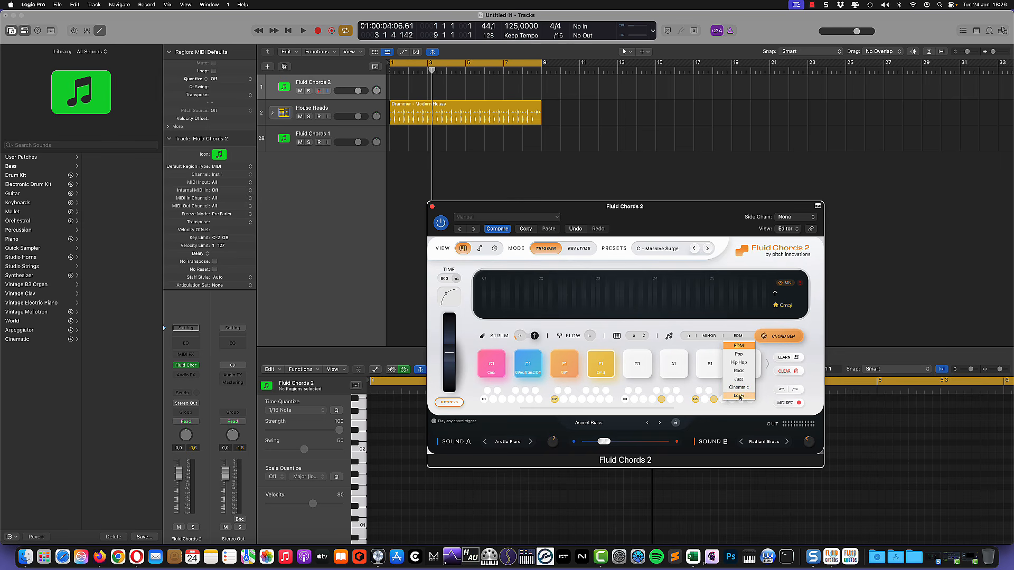
click(738, 350)
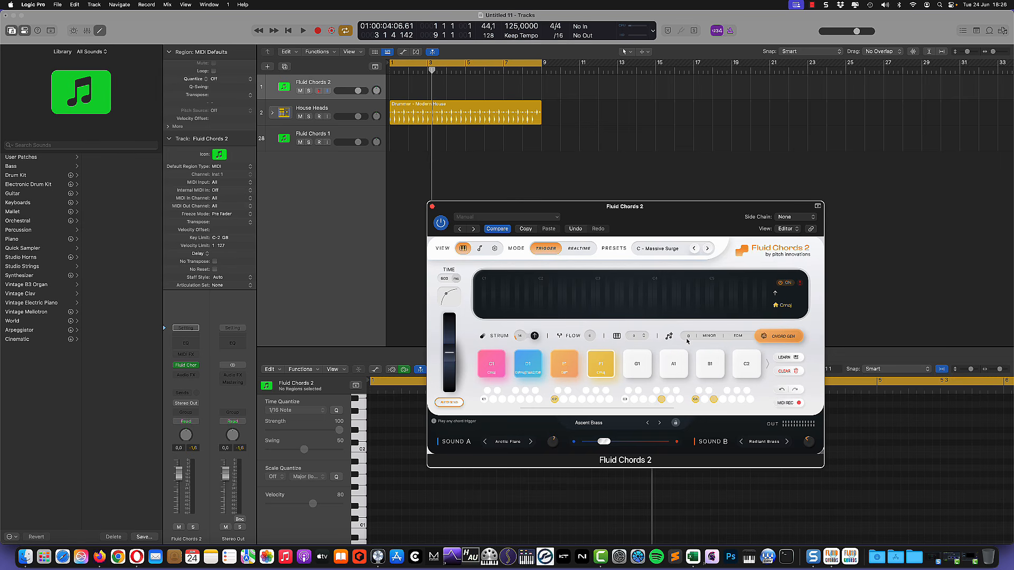
Generate two chord sets in turn and audition some of their triggers.
click(780, 341)
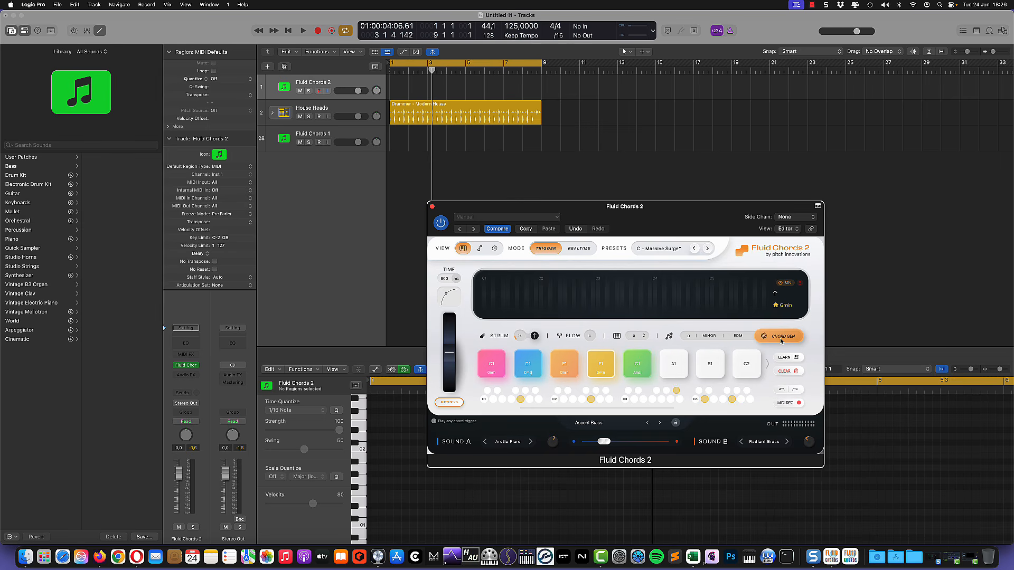
click(636, 370)
click(496, 367)
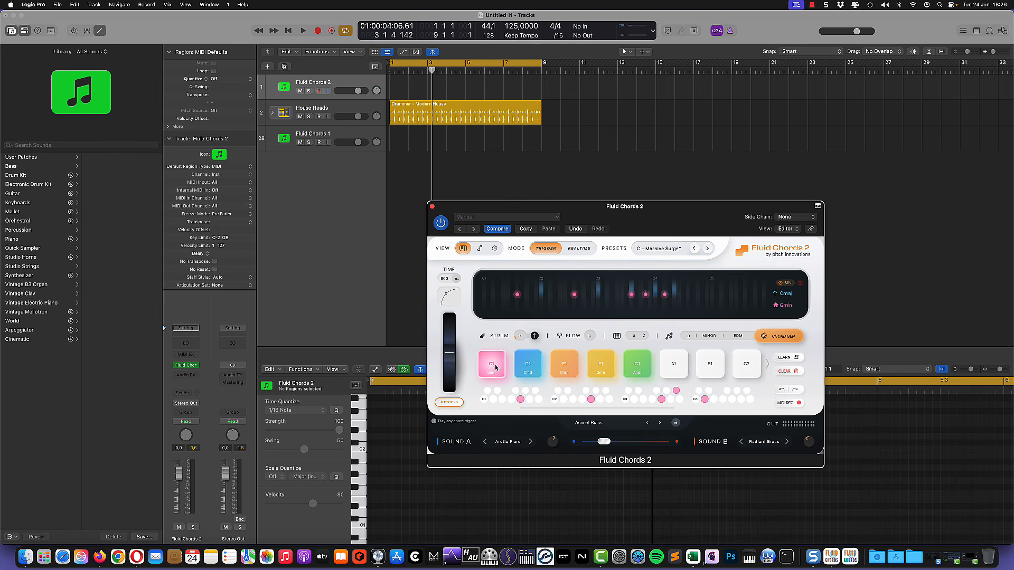
click(767, 337)
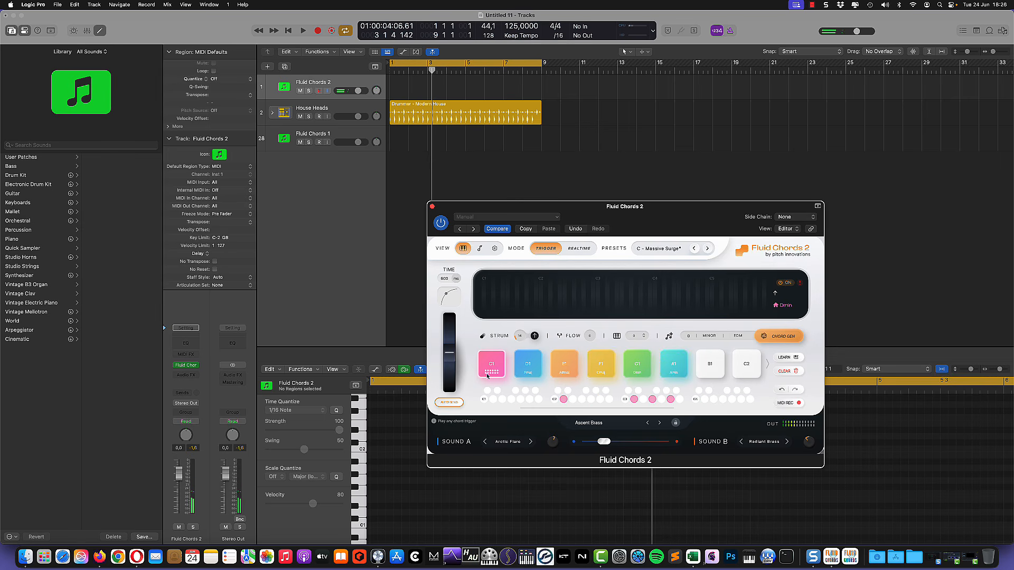
click(710, 373)
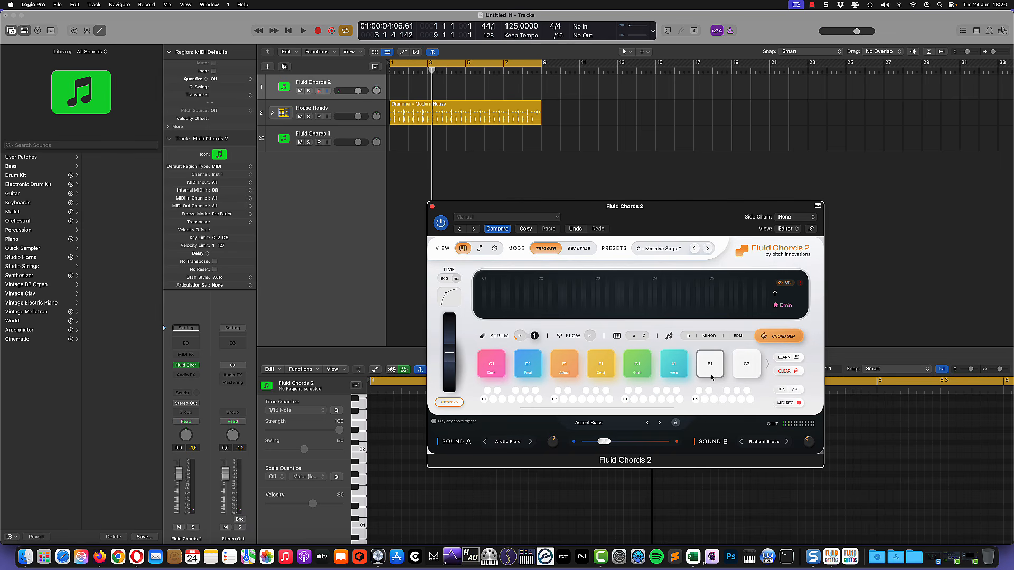
Generate another D minor EDM chord set and play through its triggers from C1 to G1.
click(767, 334)
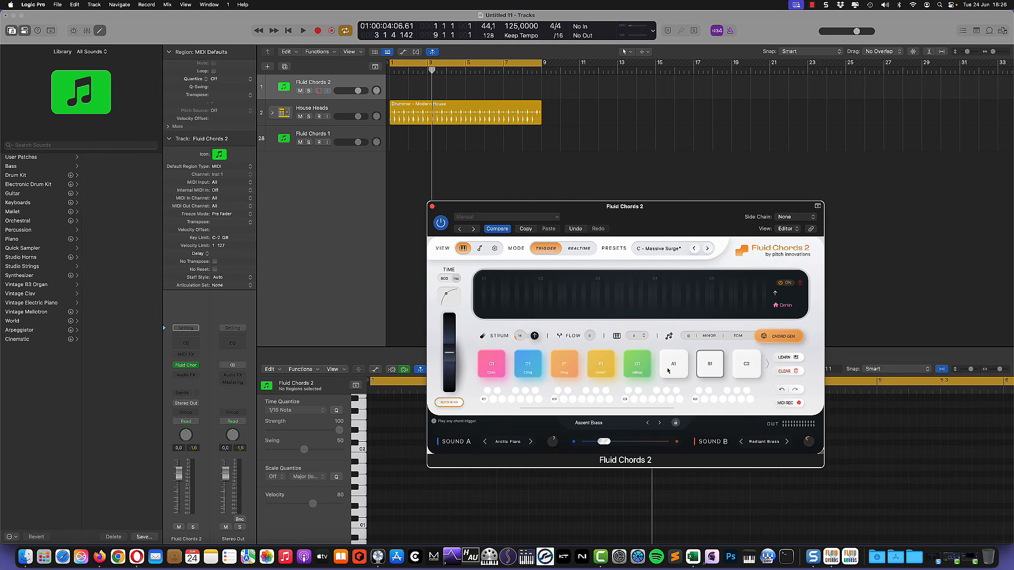
click(597, 368)
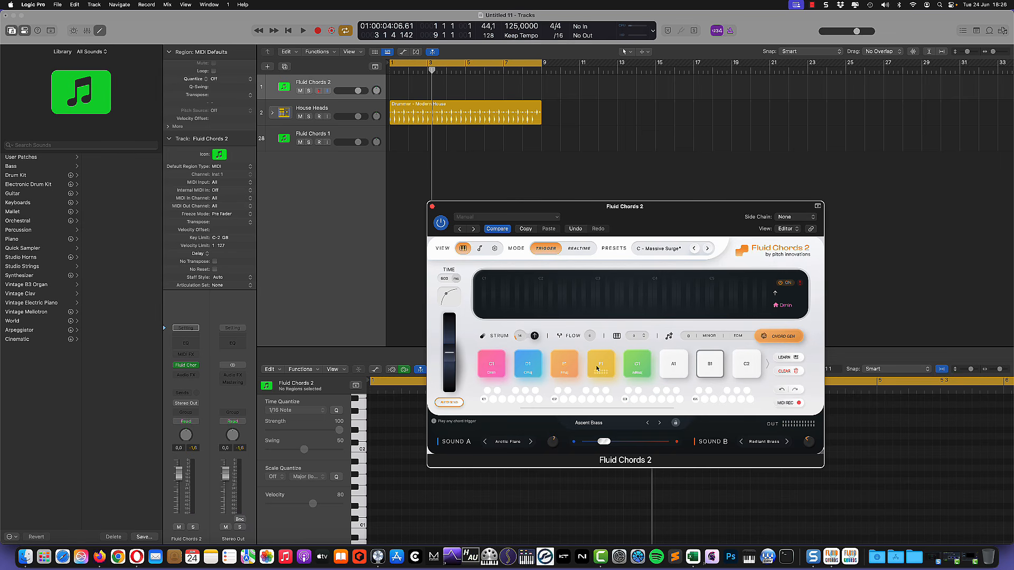
click(497, 366)
click(498, 371)
click(494, 376)
click(492, 368)
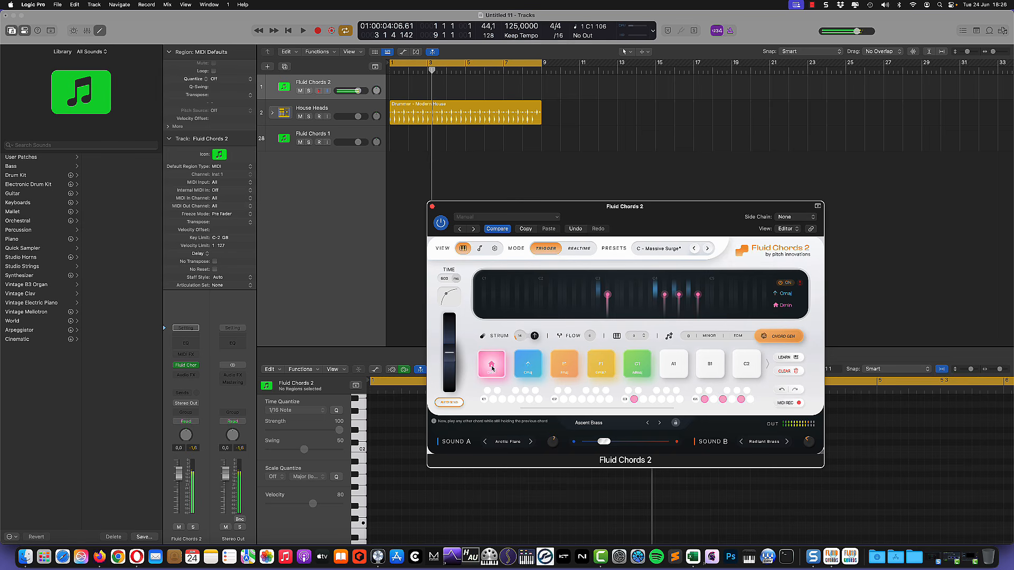
click(491, 368)
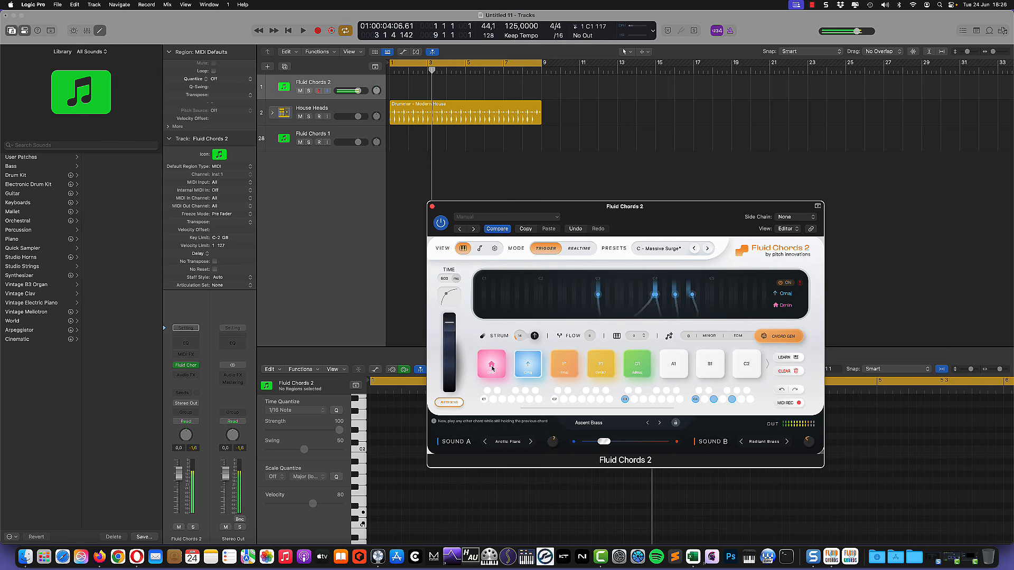
click(492, 368)
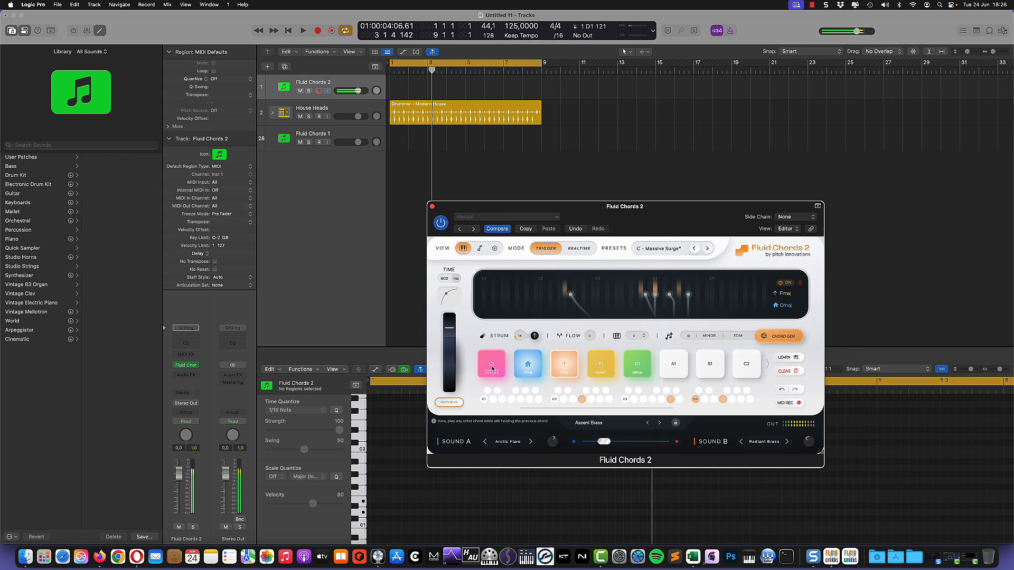
click(491, 368)
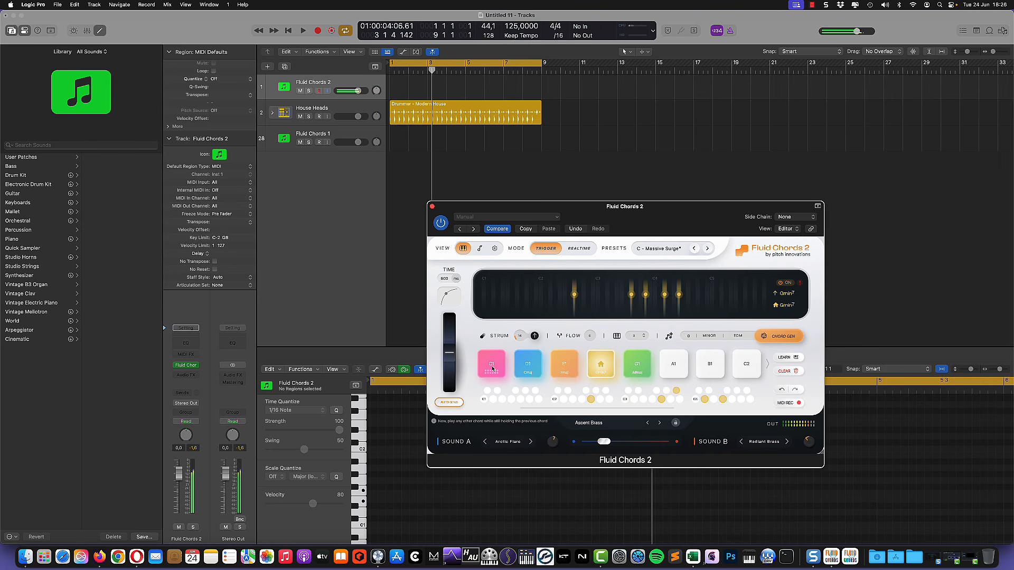
click(492, 368)
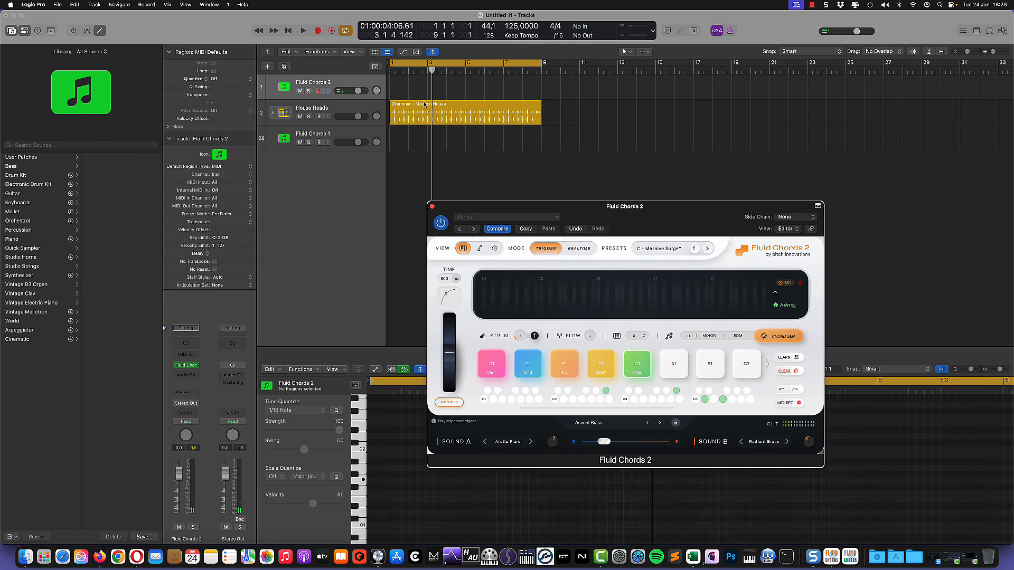
Play the drum loop from the start of the project with the generated chords over it, and stop playback.
click(288, 31)
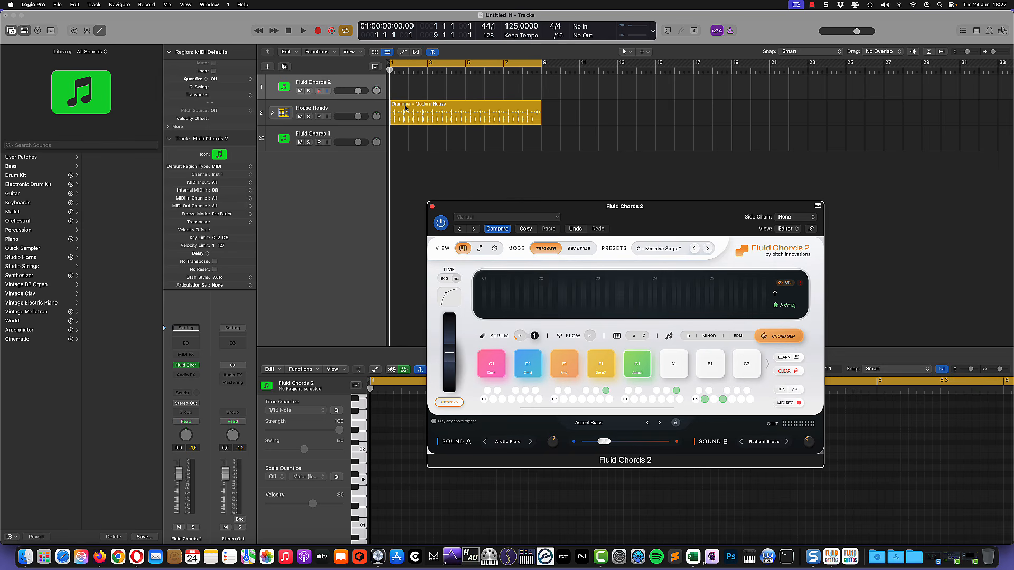
click(303, 32)
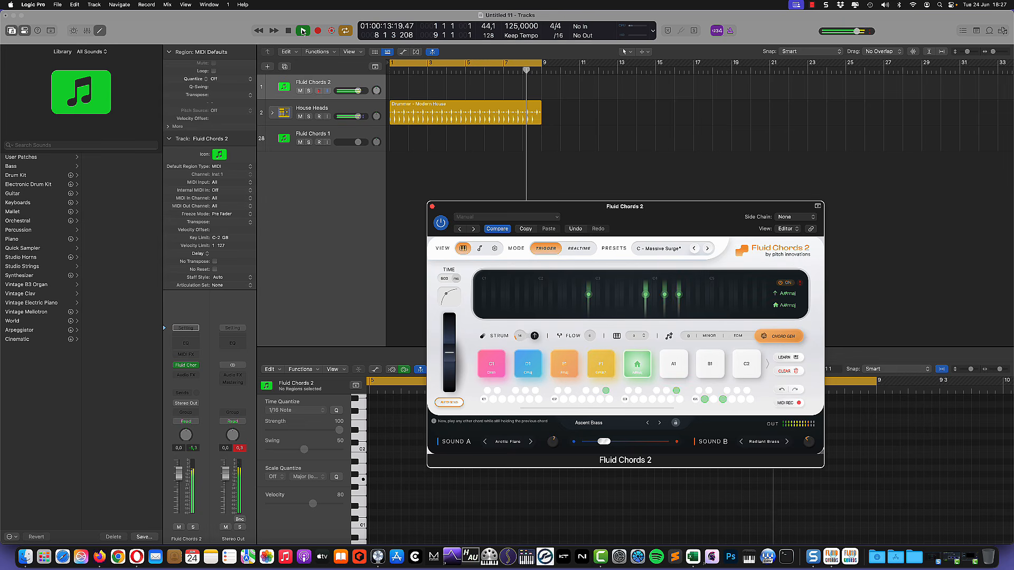
click(303, 30)
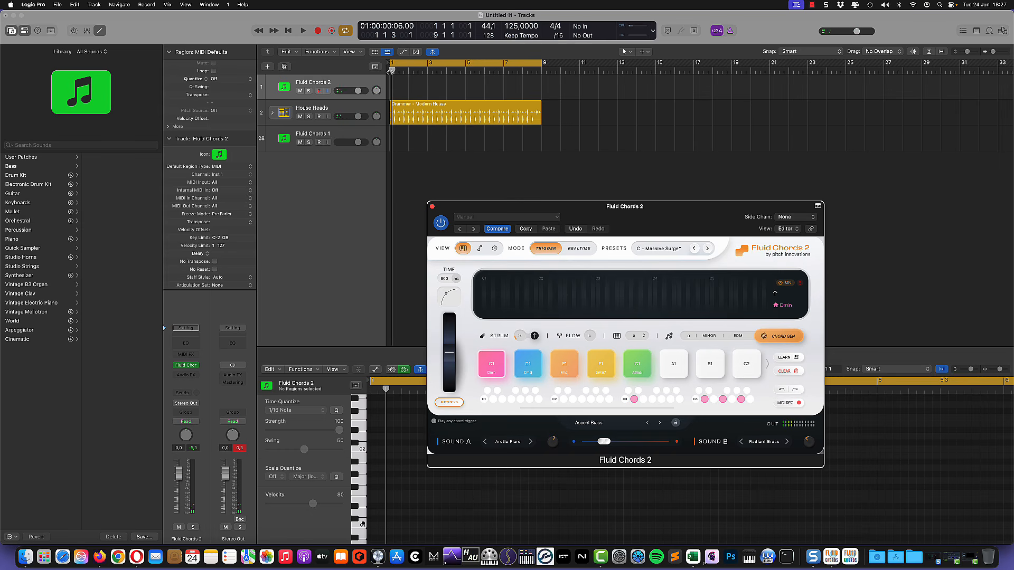
Create an empty MIDI region at bar 1 on the Fluid Chords 2 track.
right_click(400, 86)
click(407, 87)
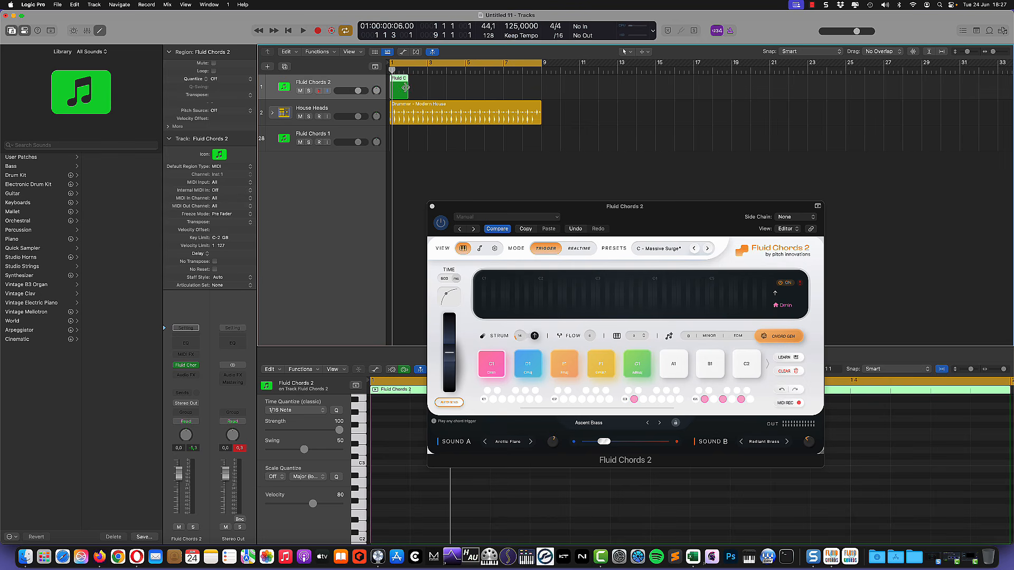
Extend the Fluid Chords 2 region to bar 9, matching the drum loop, and move the plugin window clear of the piano roll.
drag(405, 88, 536, 93)
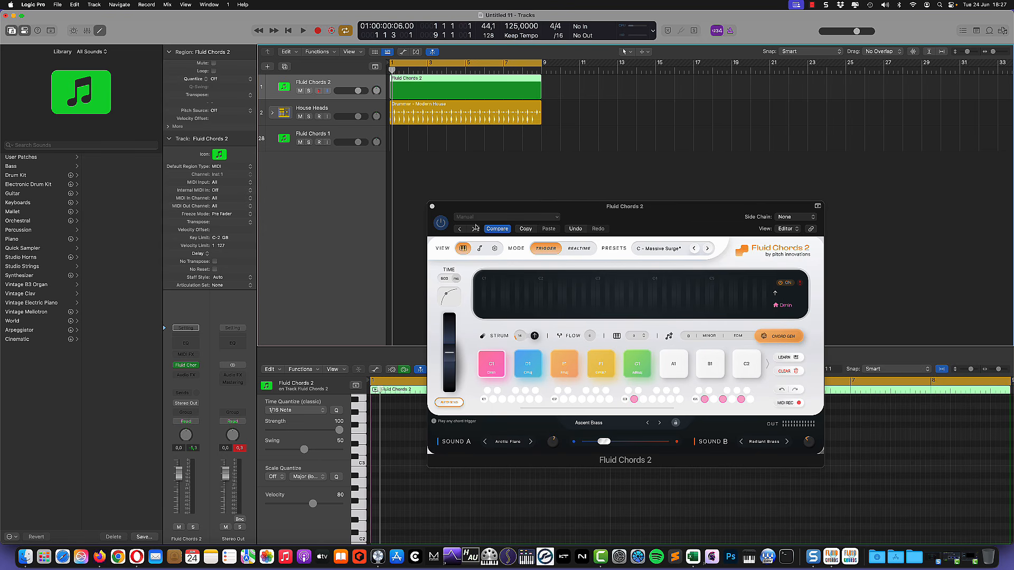
drag(497, 211, 560, 107)
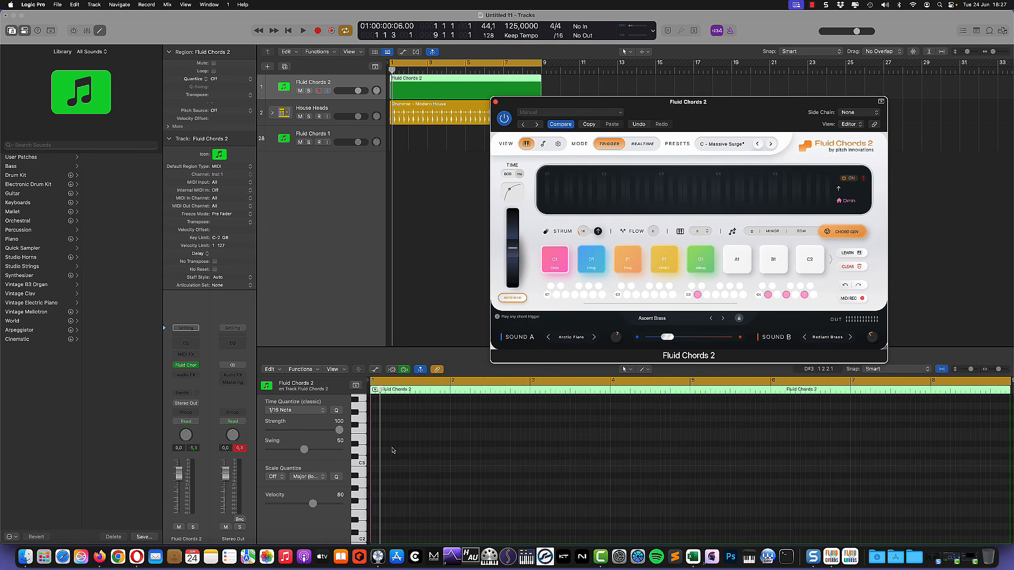
Draw consecutive one-bar trigger notes C1, D1, E1, F1, D1, C1, G1 and D1 across bars 1 to 8 of the region.
scroll(388, 449, down, 10)
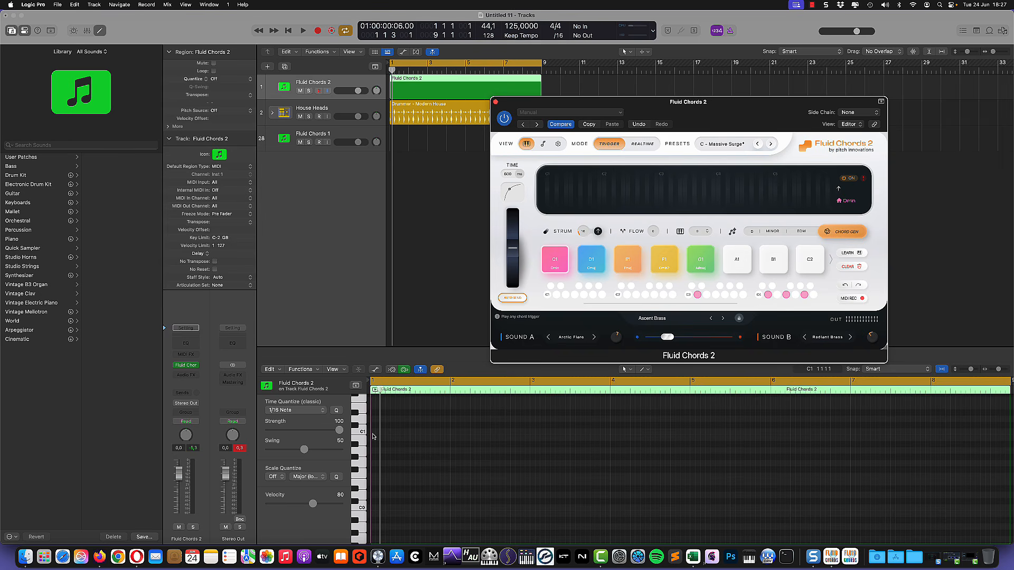
mouse_move(373, 436)
mouse_down()
mouse_move(662, 439)
mouse_move(446, 427)
mouse_up()
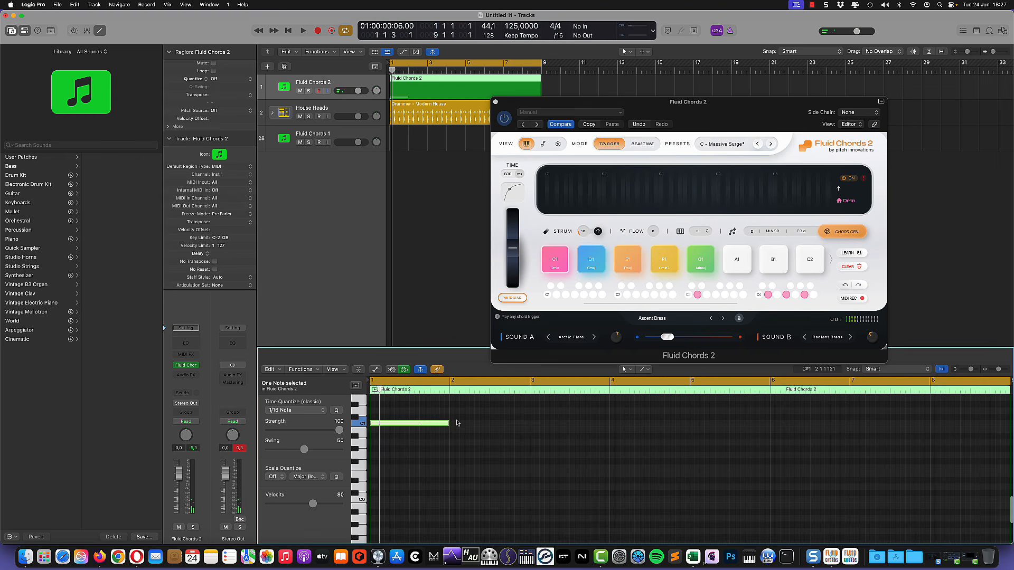
scroll(459, 433, up, 1)
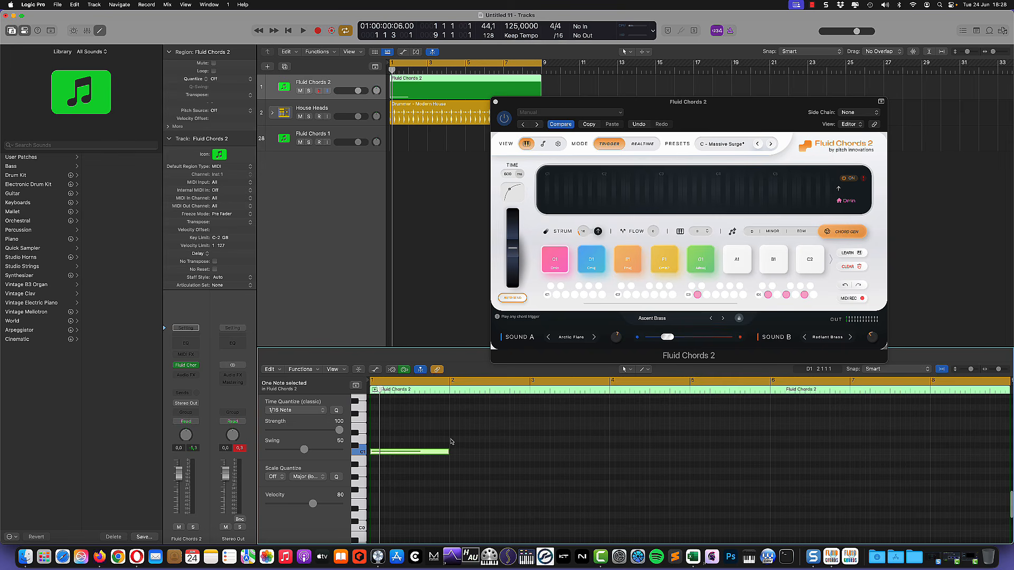
click(451, 438)
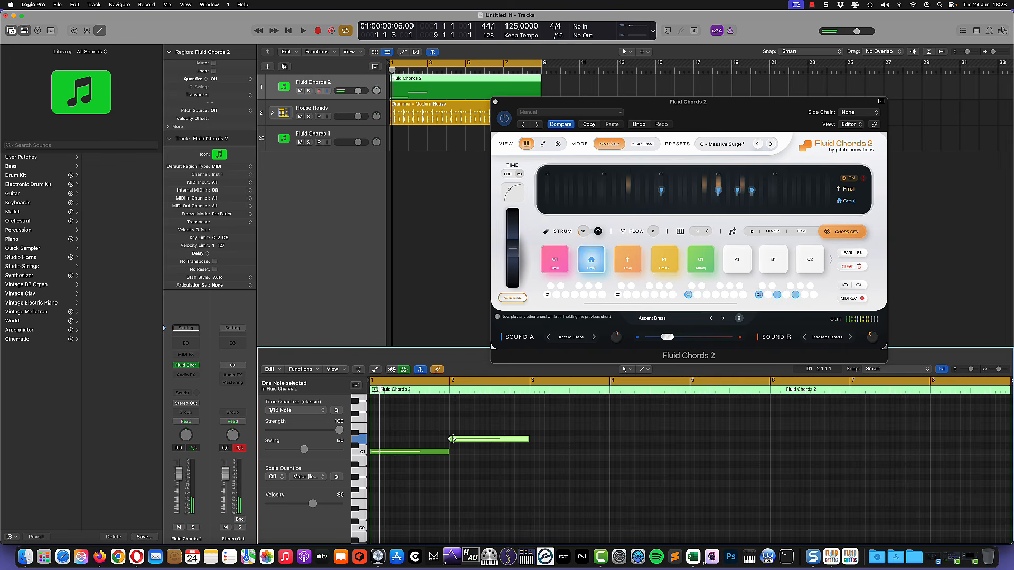
click(533, 426)
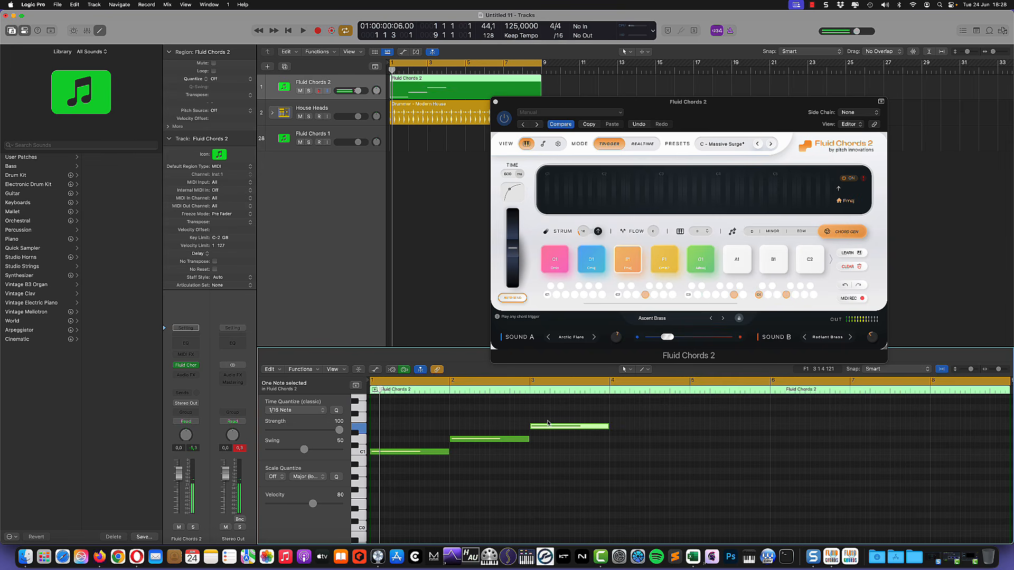
click(612, 421)
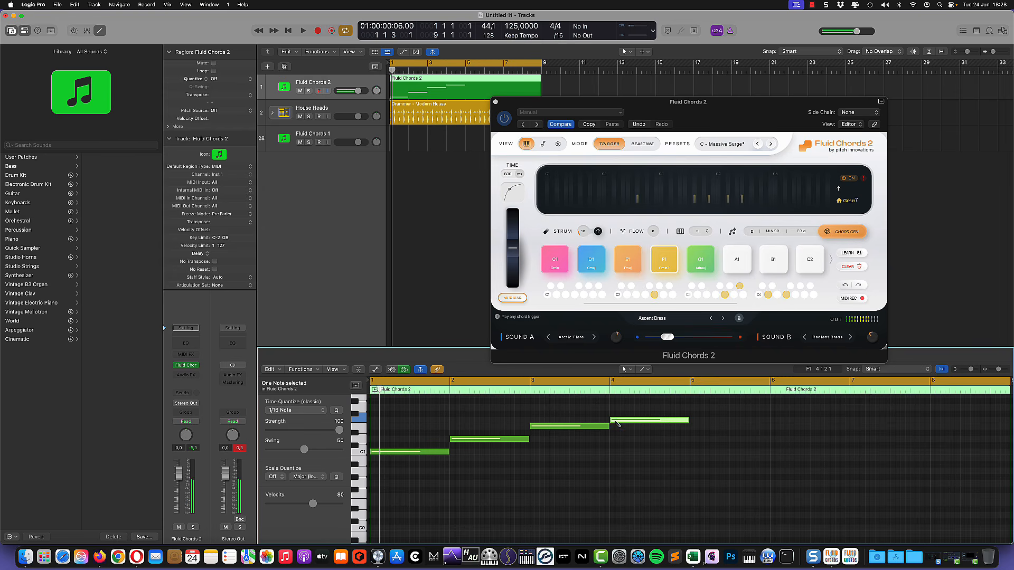
click(692, 440)
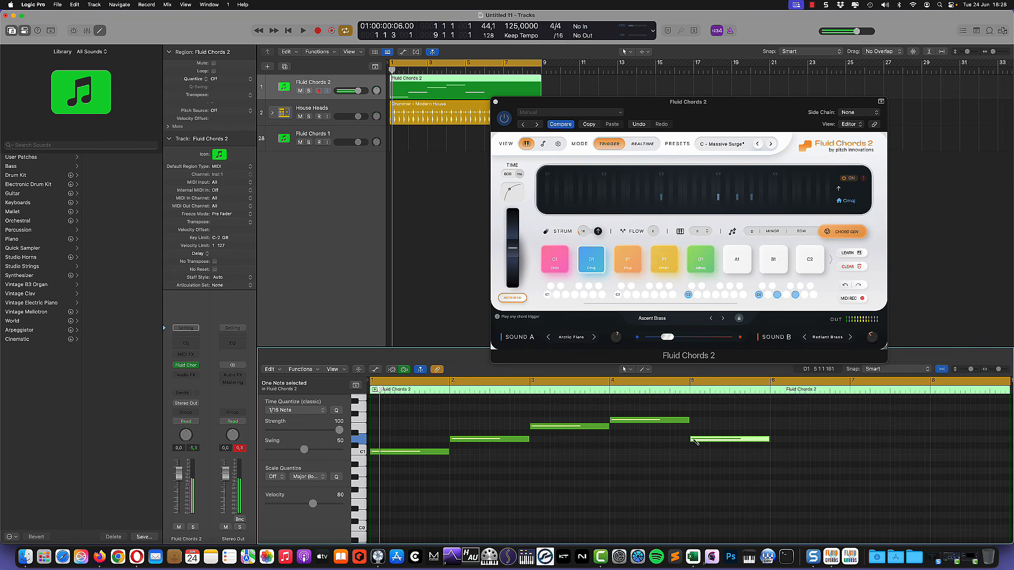
click(773, 452)
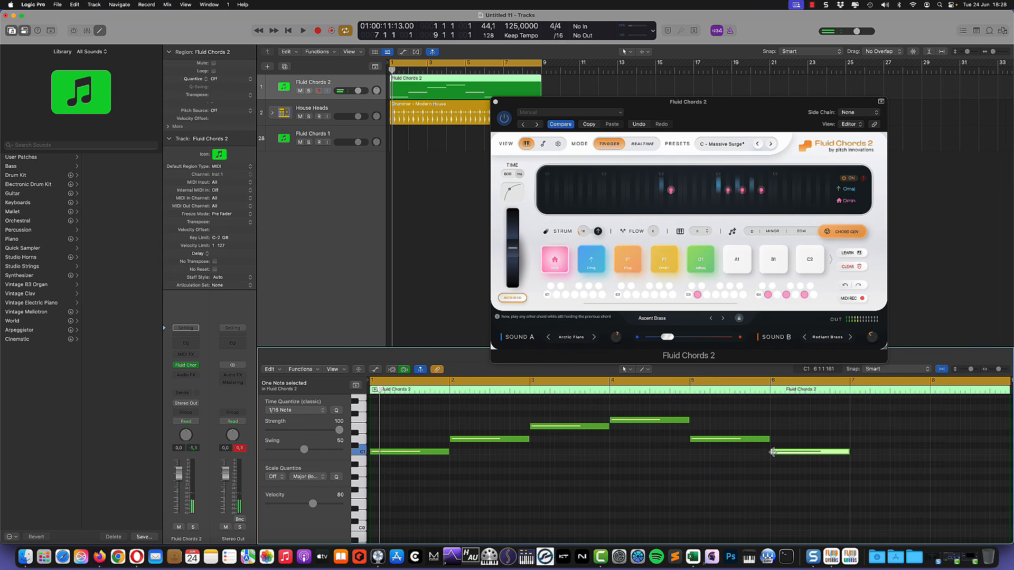
click(852, 408)
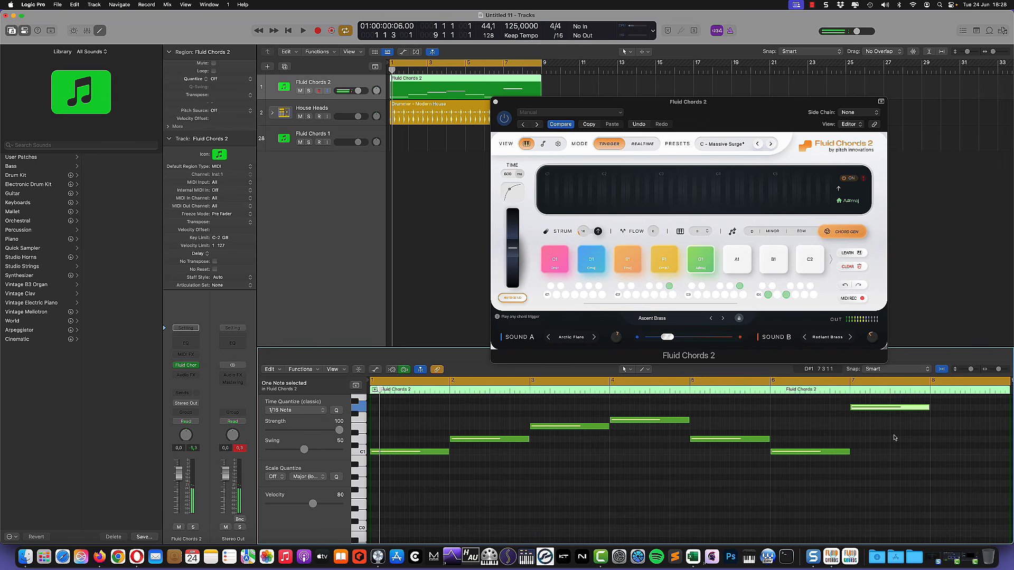
click(933, 438)
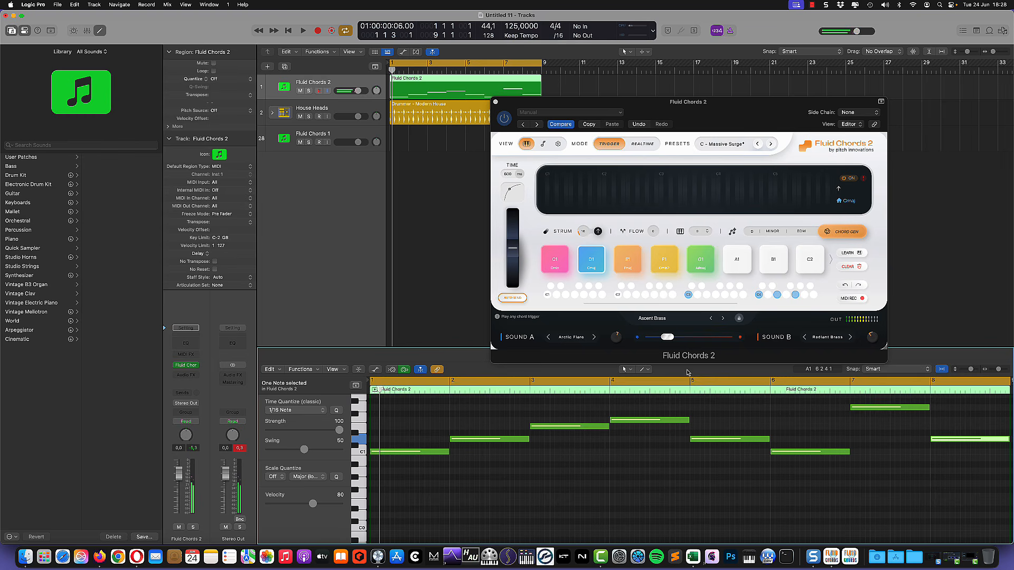
Move the plugin window off the upper tracks, play the chord sequence with the drum loop, turn cycling off, and stop playback.
drag(634, 98, 565, 139)
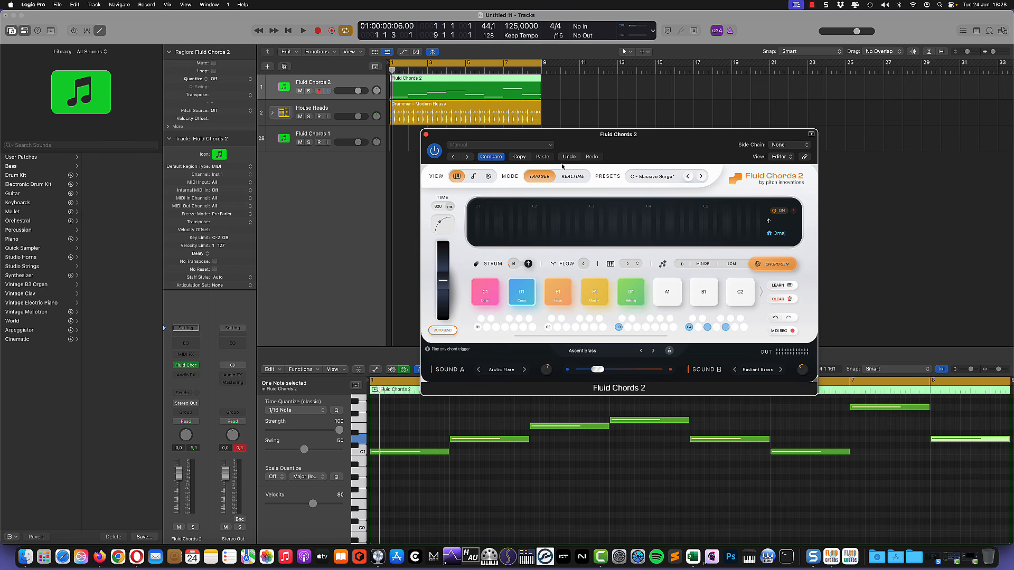
click(303, 32)
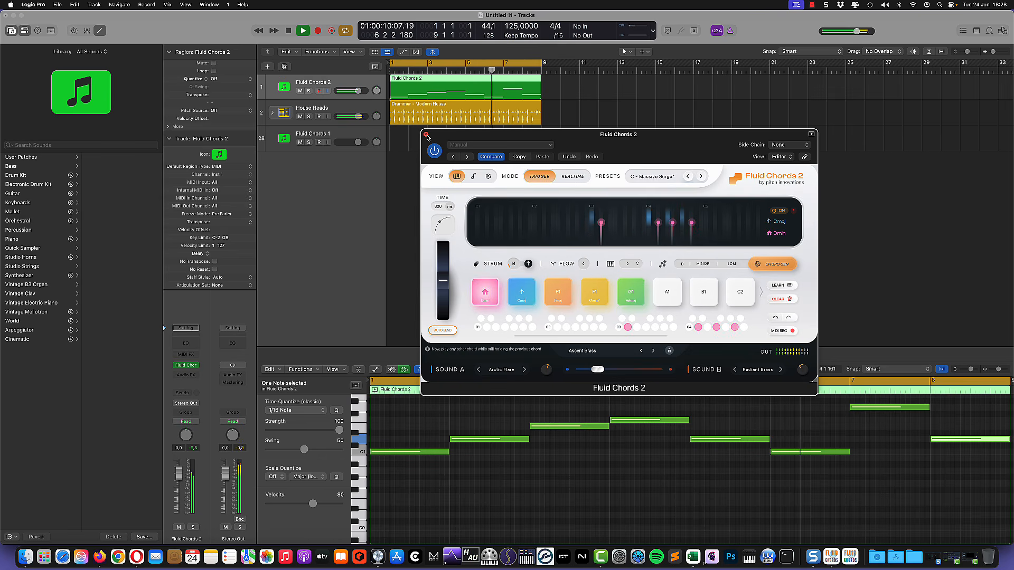
click(342, 31)
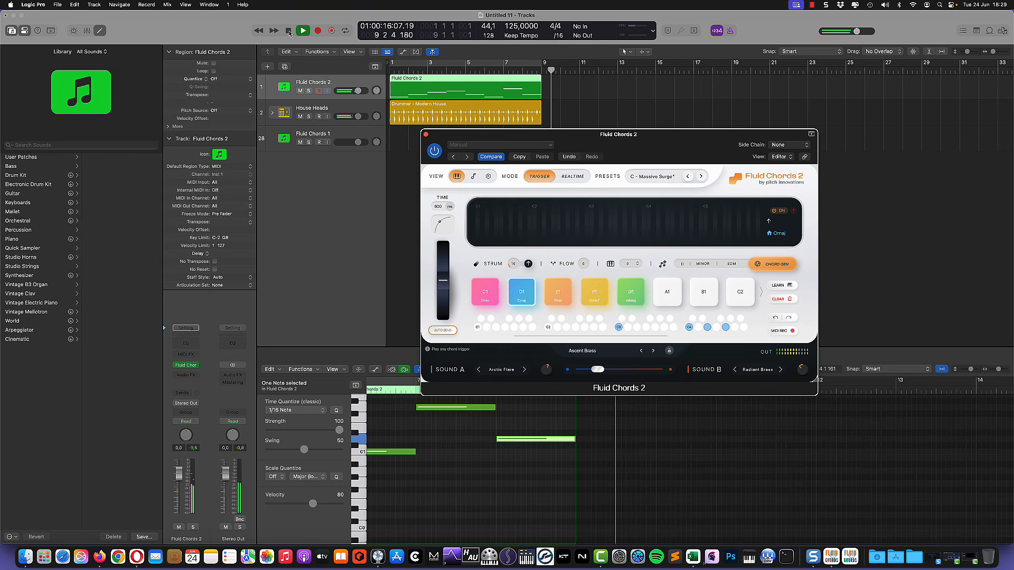
click(290, 32)
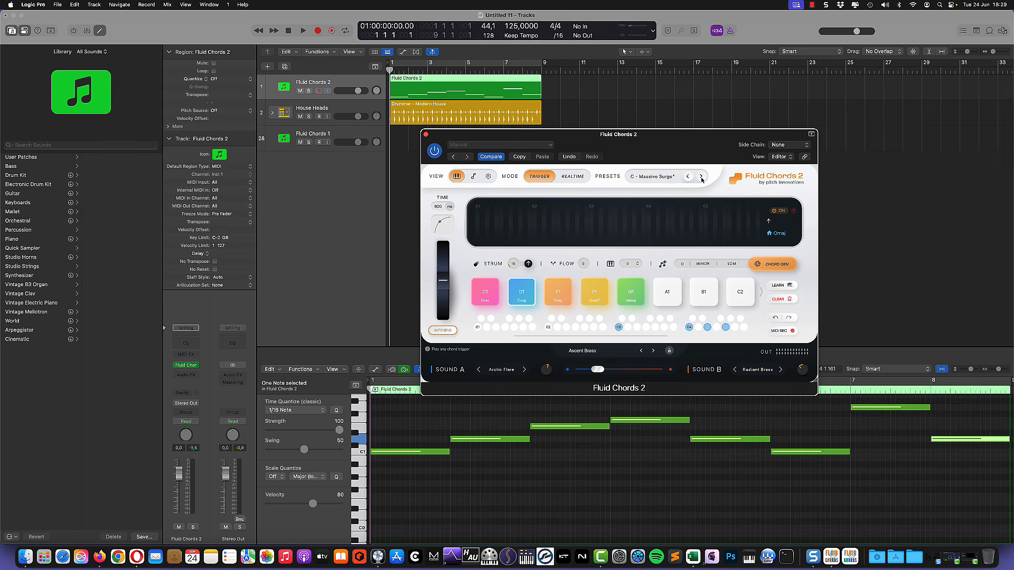
Load the factory EDM chord preset Cm - Burning Room and play the sequence with it.
click(661, 178)
mouse_move(668, 195)
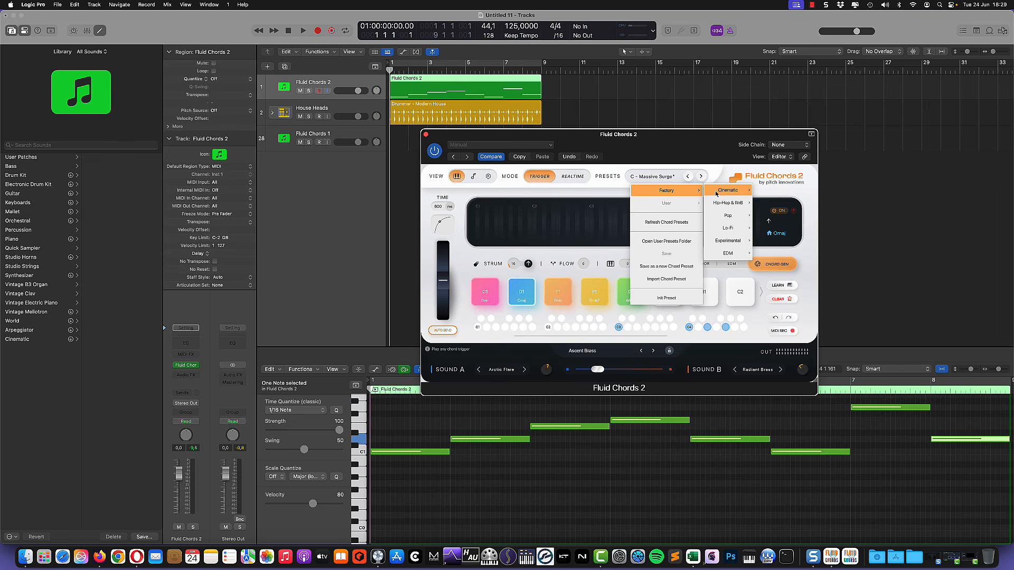
mouse_move(732, 254)
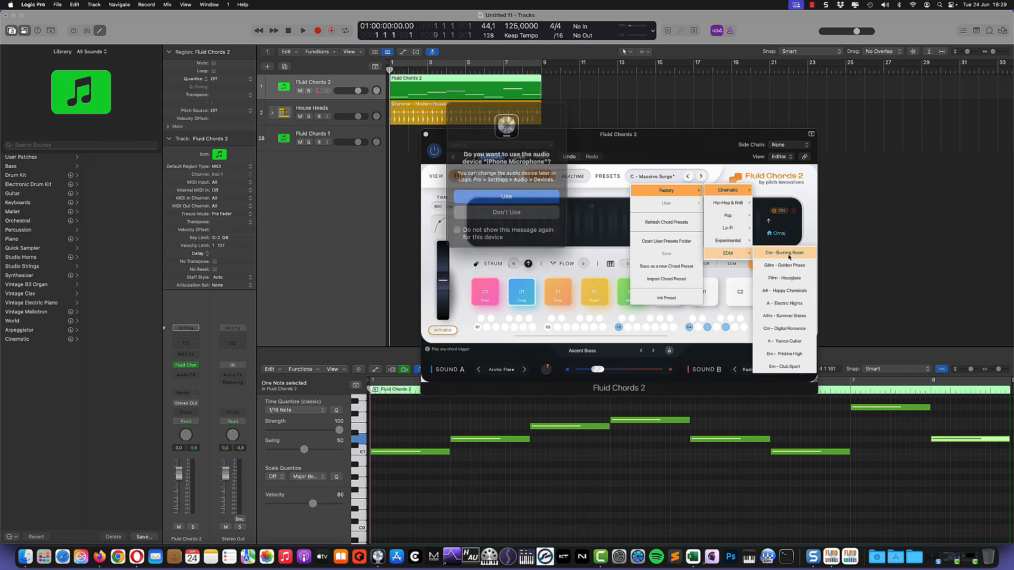
click(788, 256)
key(space)
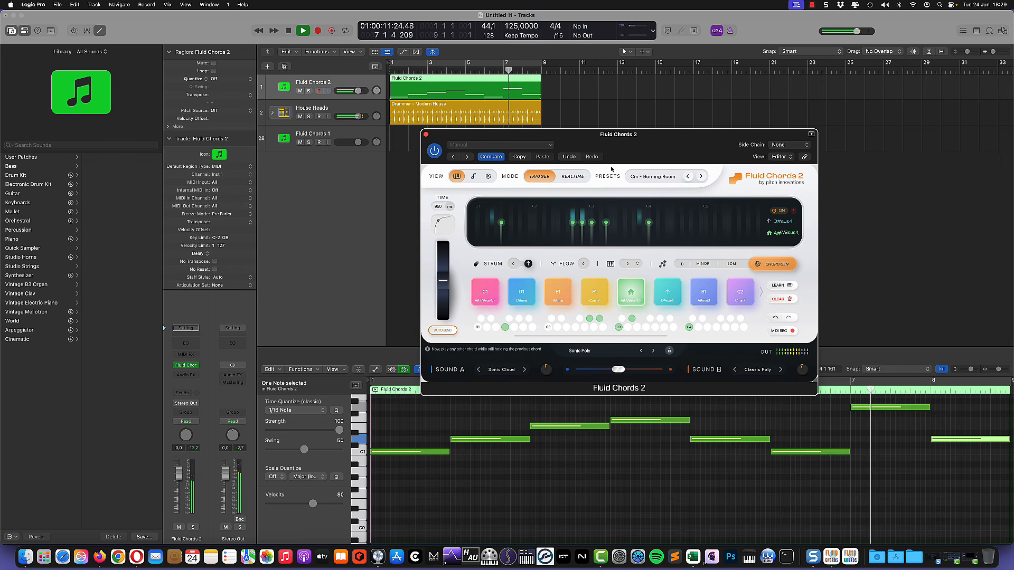
Switch to the G#m - Golden Phase preset, turn cycling back on, and loop the eight-bar sequence.
click(701, 177)
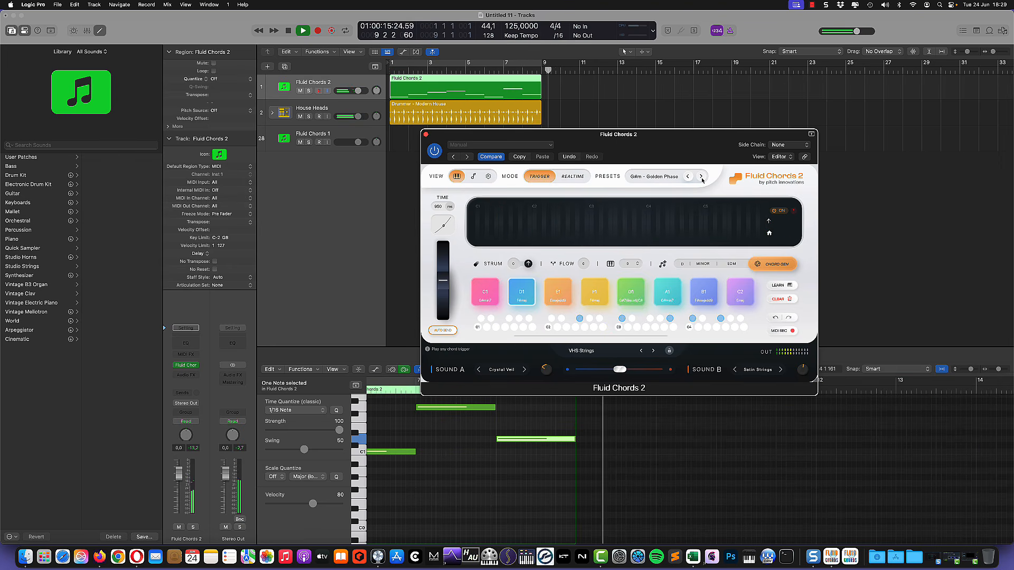
click(303, 31)
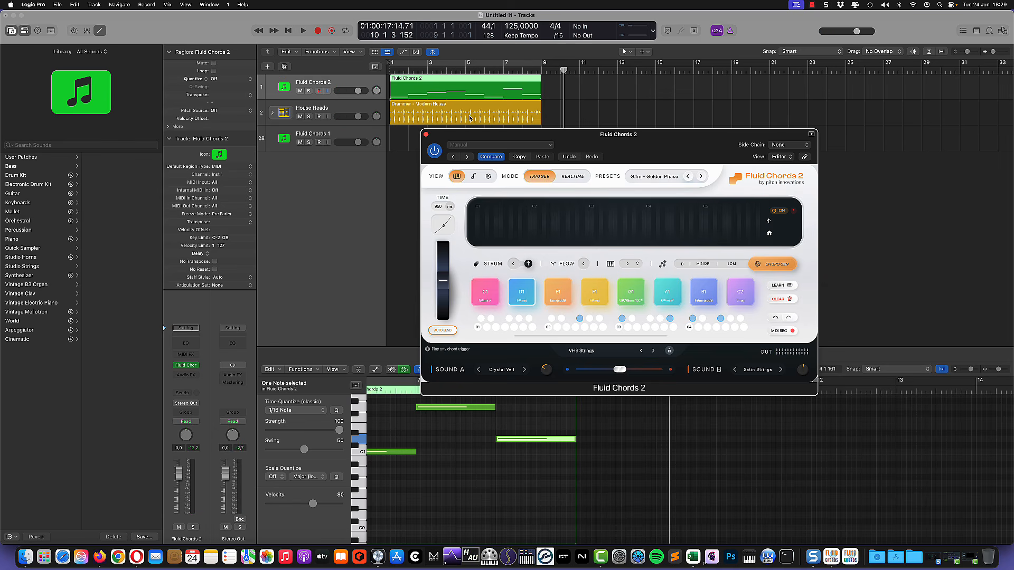
drag(324, 18, 326, 19)
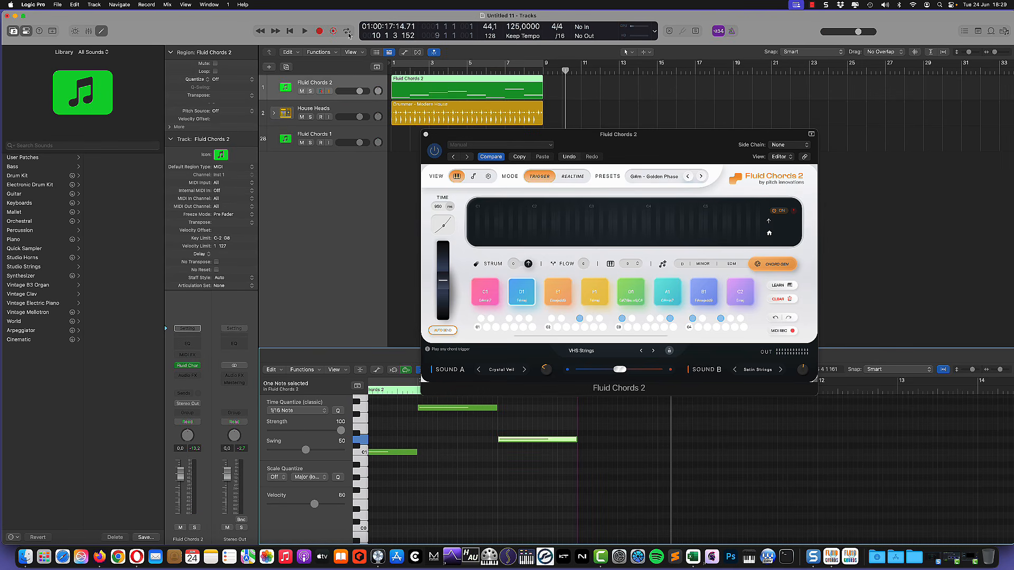
click(347, 32)
click(304, 31)
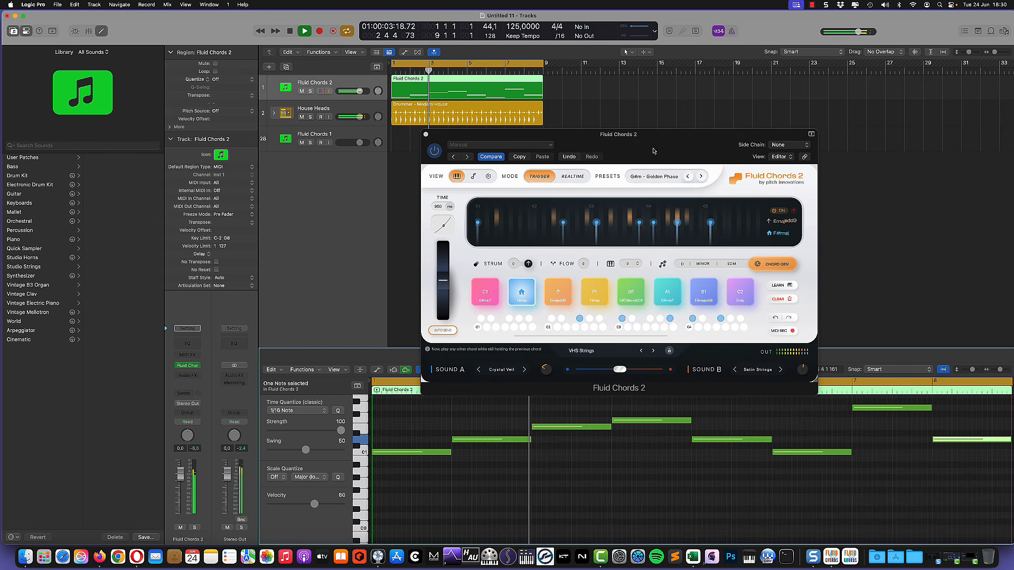
Audition the F#m - Hourglass and A# - Happy Chemicals presets over the loop, and stop playback.
click(701, 177)
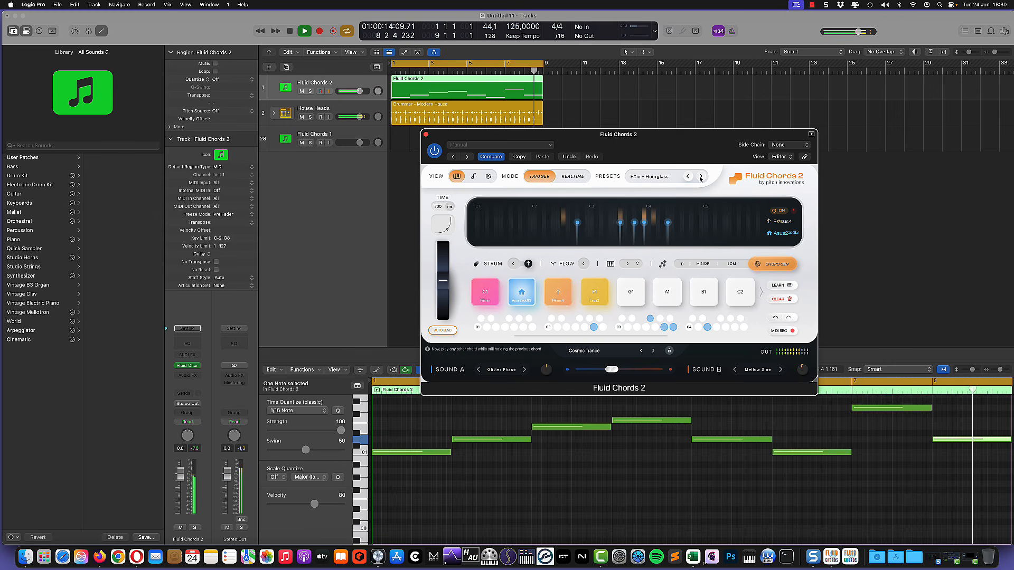
click(700, 177)
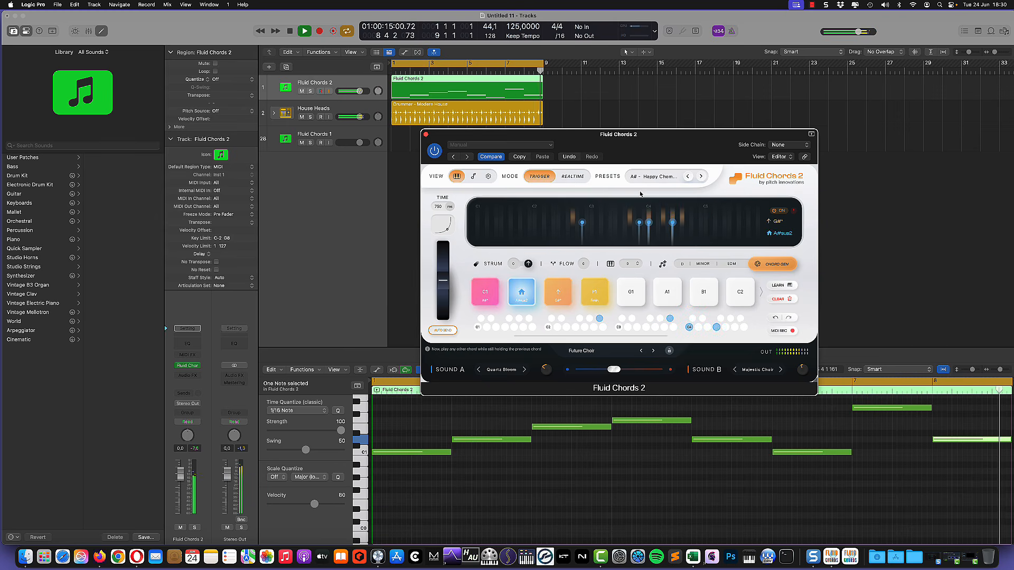
key(space)
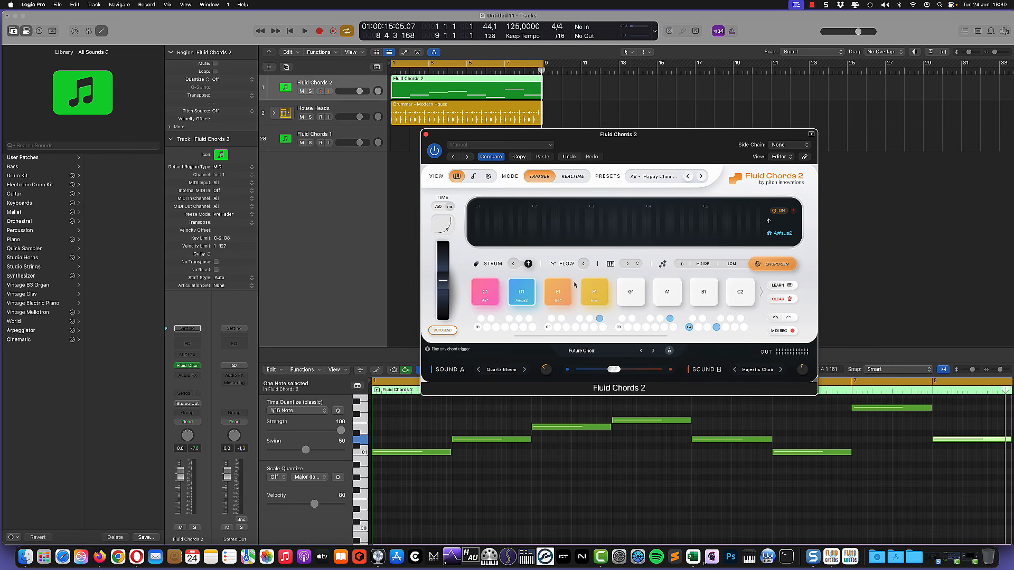
click(631, 295)
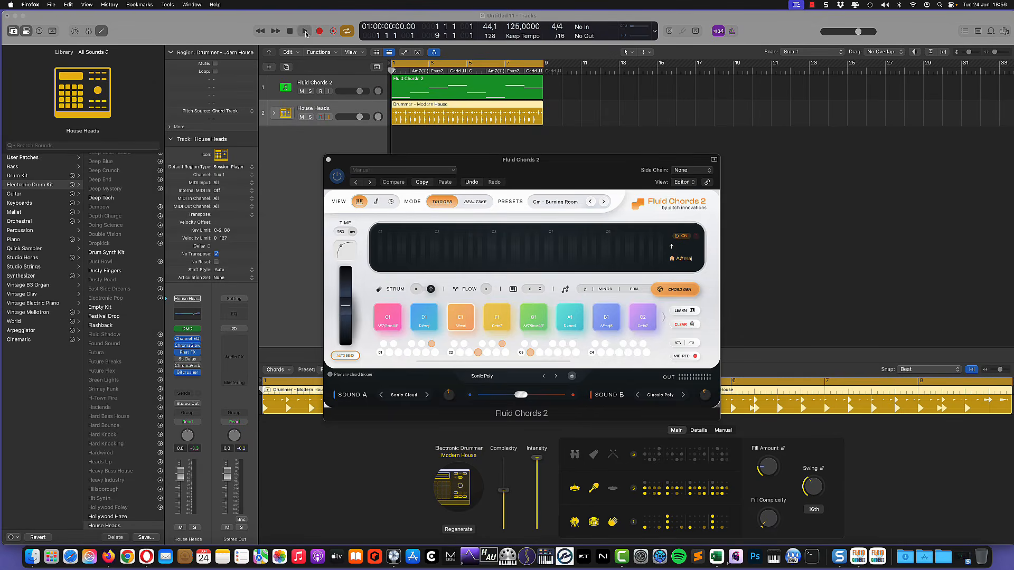
Play the loop with Cm - Burning Room, and audition the G#m - Golden Phase and F#m - Hourglass presets in turn.
click(305, 31)
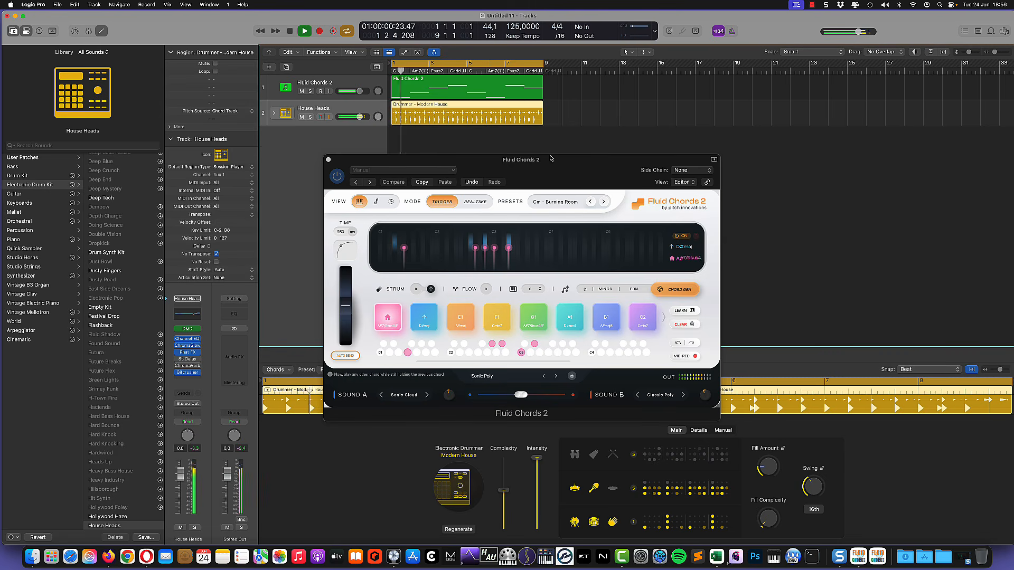
click(522, 162)
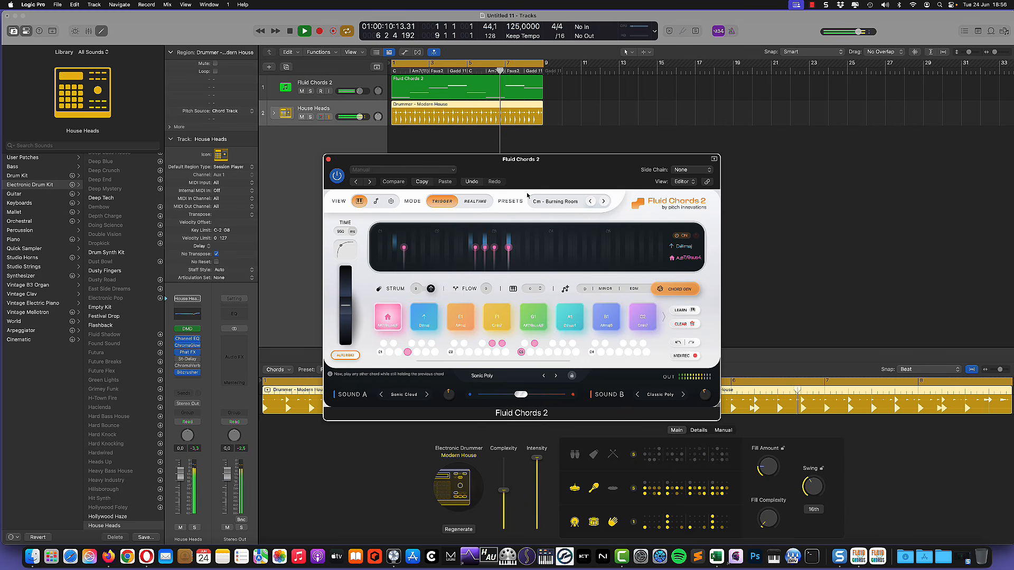
click(605, 201)
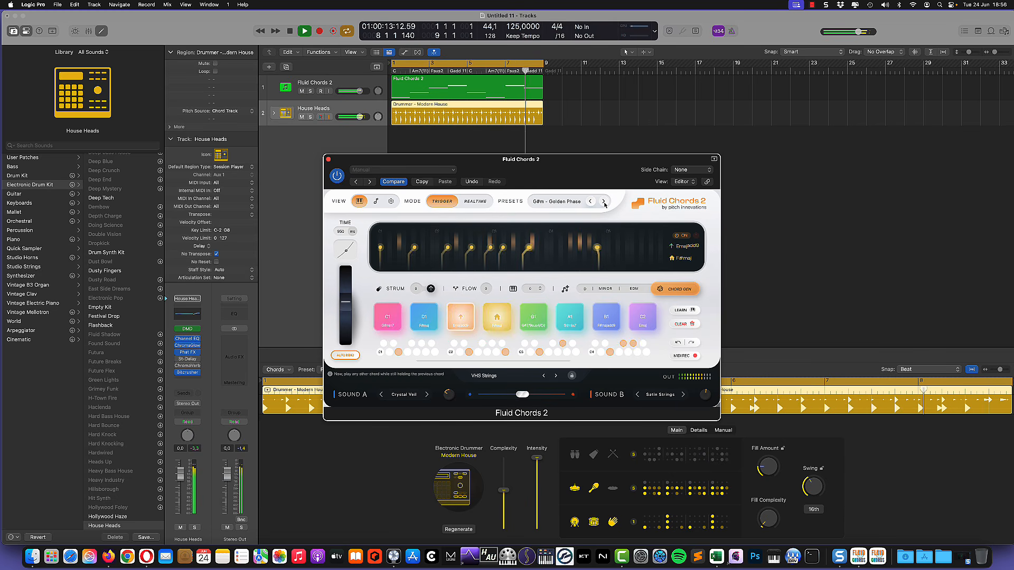
click(604, 202)
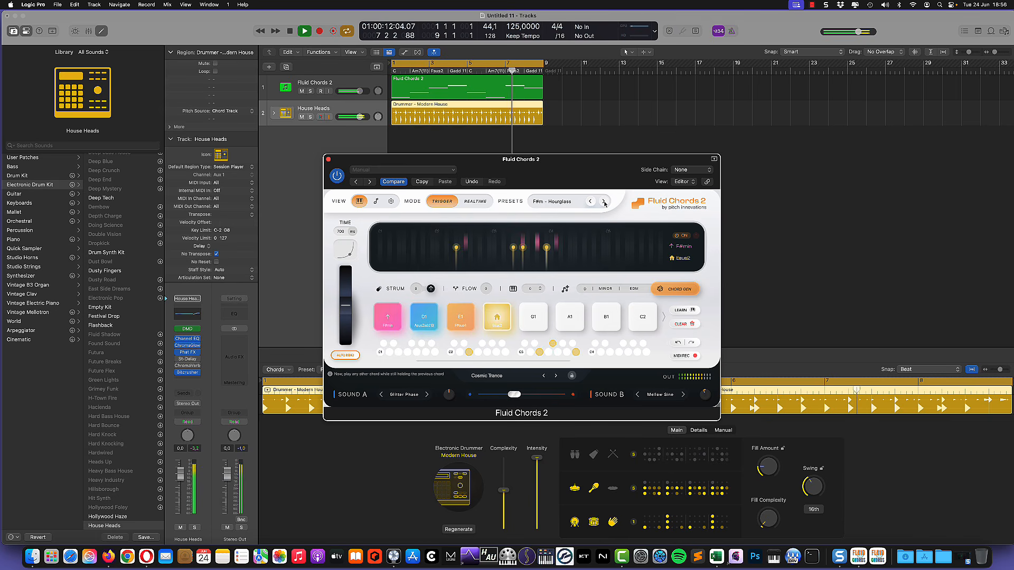
Step through the EDM presets from A# - Happy Chemicals to Cm - Digital Romance while the loop plays.
click(604, 201)
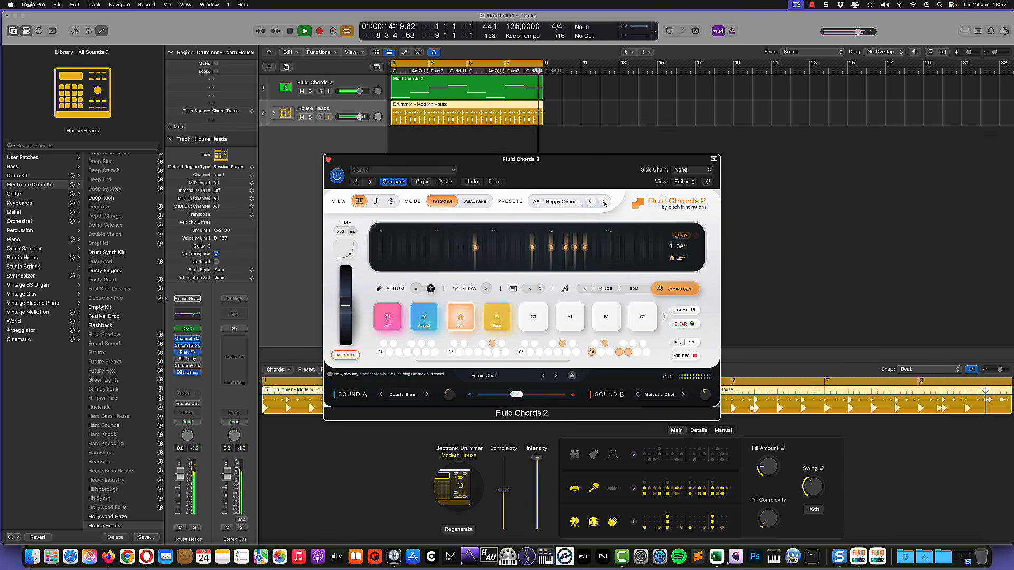
click(604, 201)
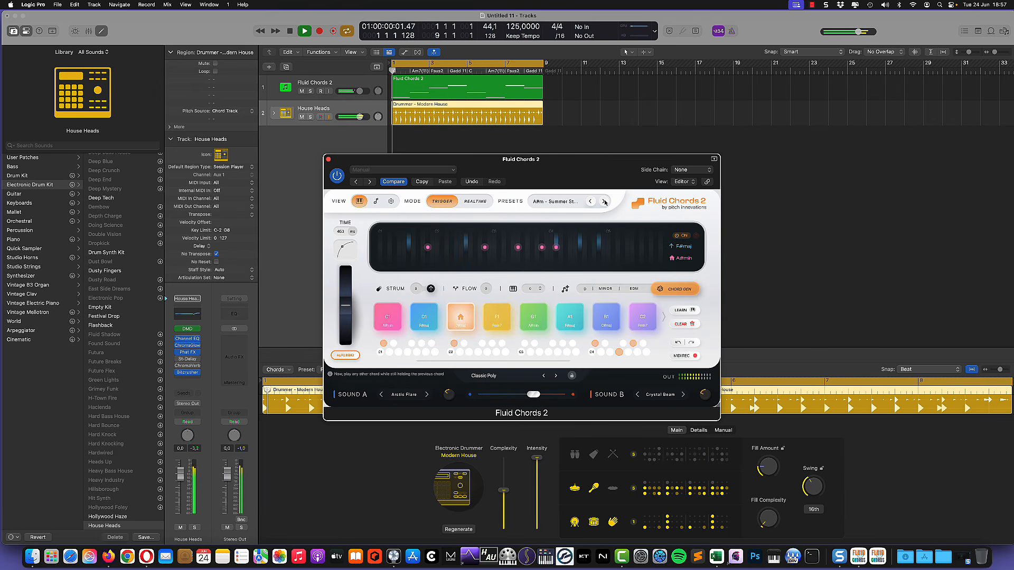
click(605, 202)
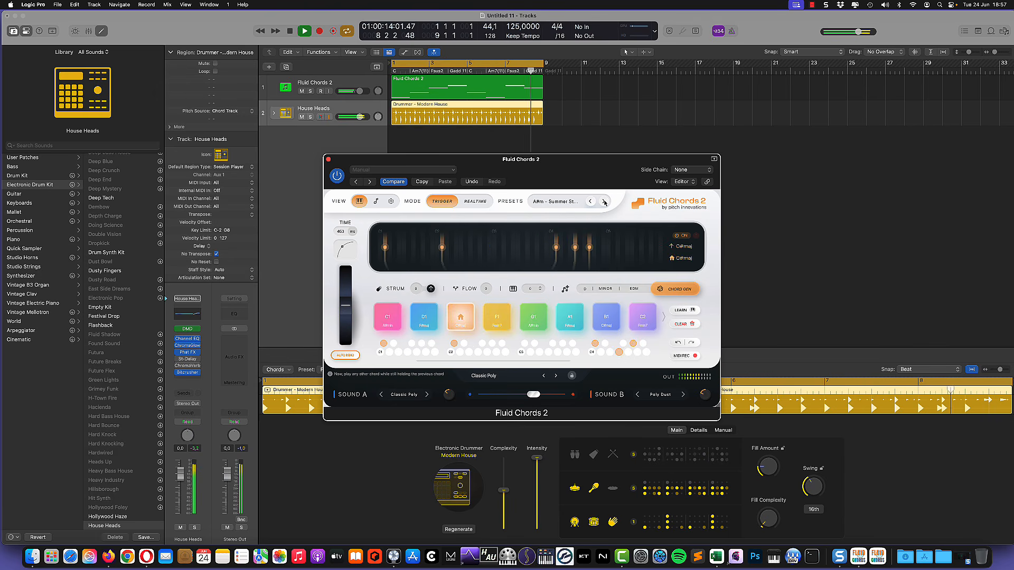
click(604, 202)
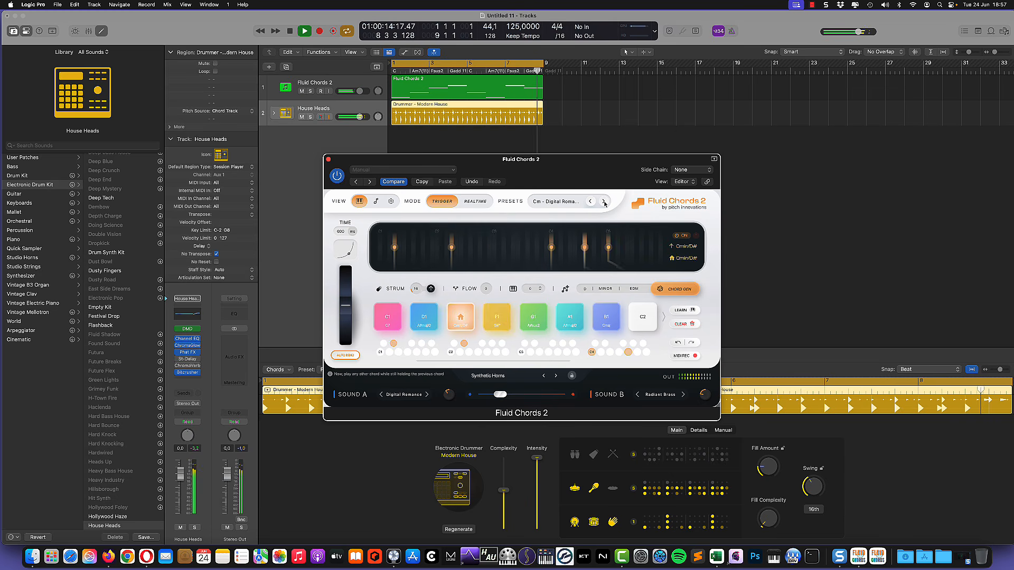
Audition the A - Trance Cutter, Em - Pristine High, Em - Club Sport and C - Massive Surge presets in turn over the loop.
click(604, 202)
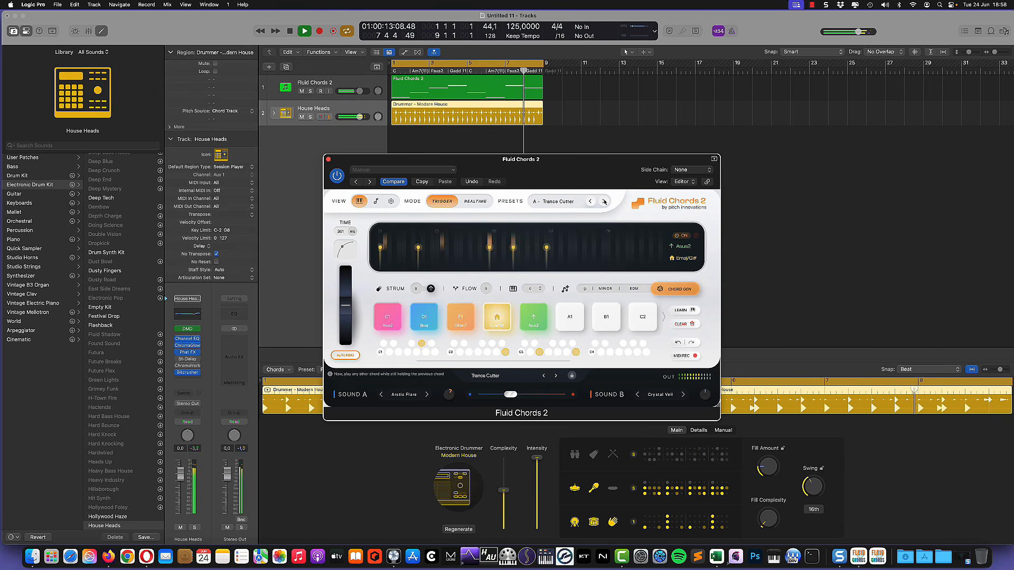
click(604, 201)
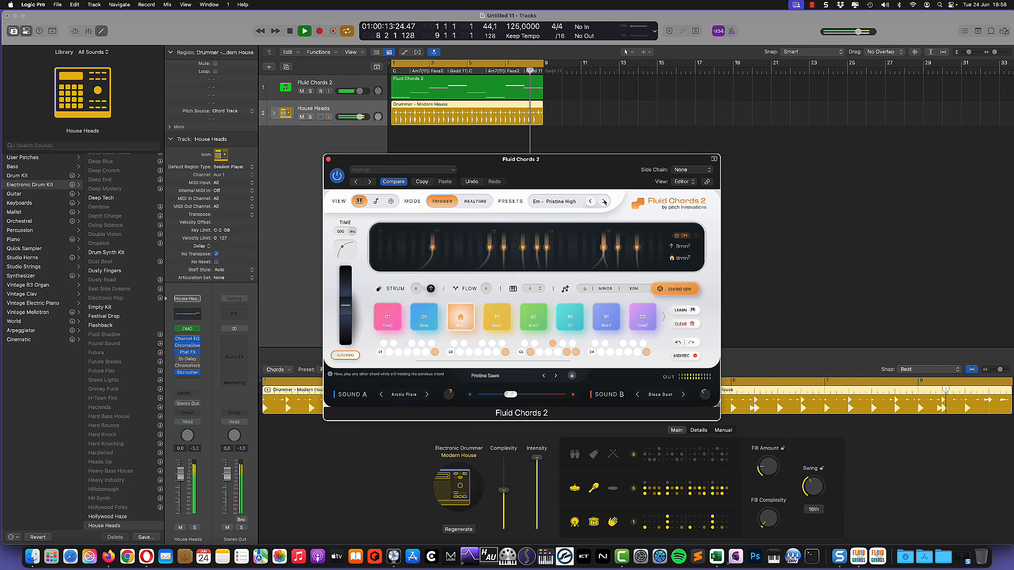
click(604, 201)
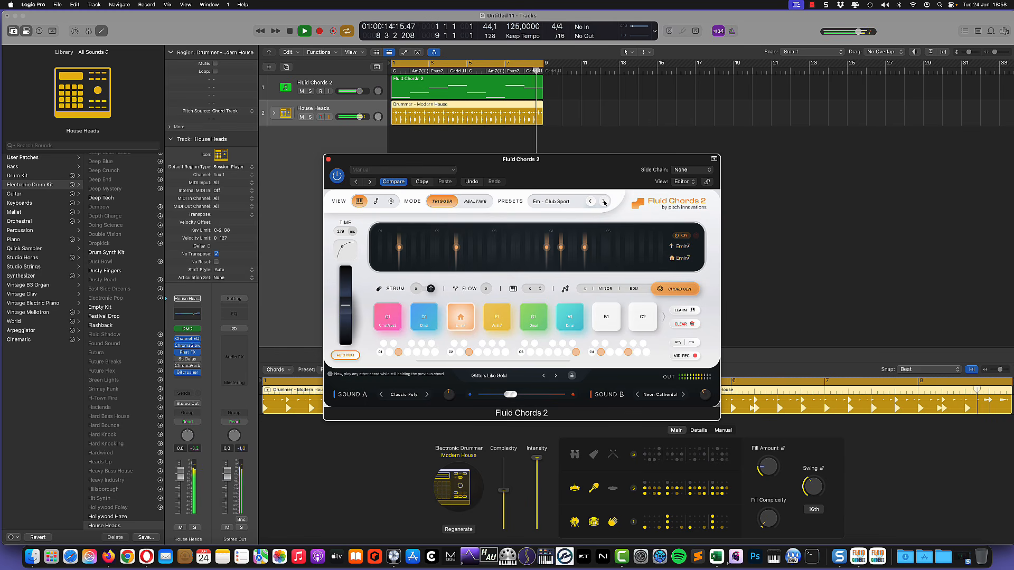
click(604, 203)
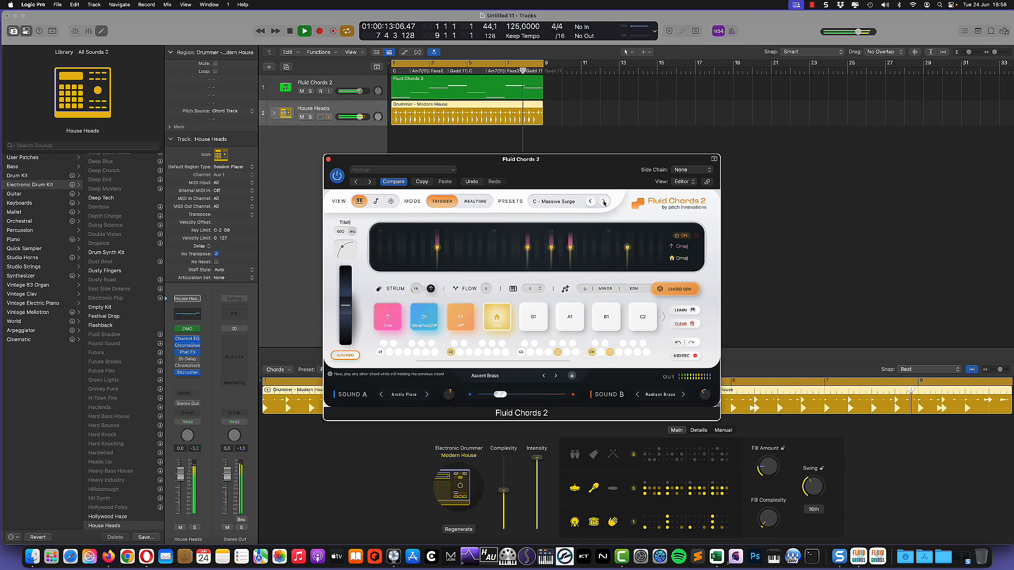
Step through the presets from Dm - Skyfall to A# - Life Cycle, listening to each one while the loop plays.
click(604, 201)
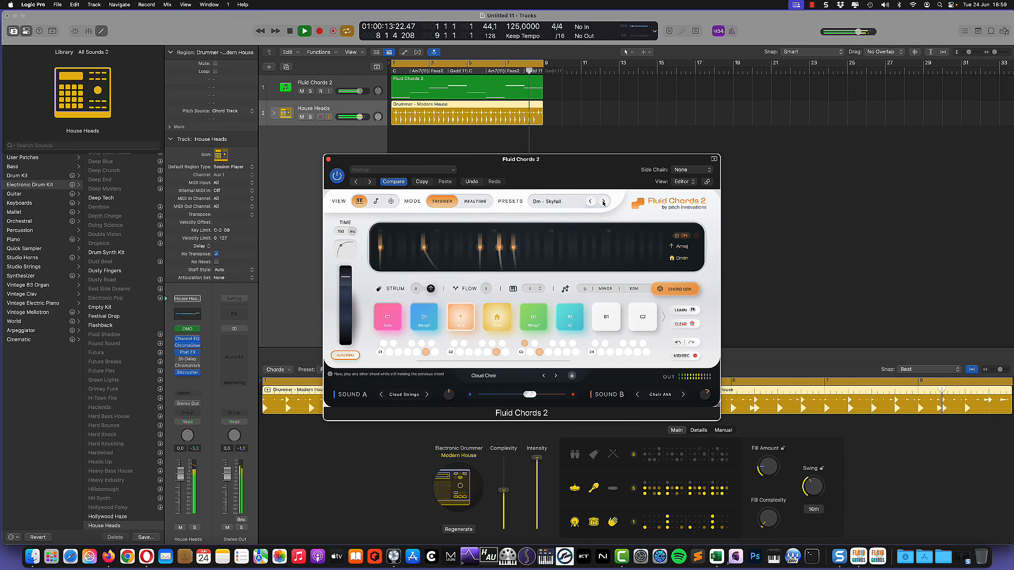
click(604, 202)
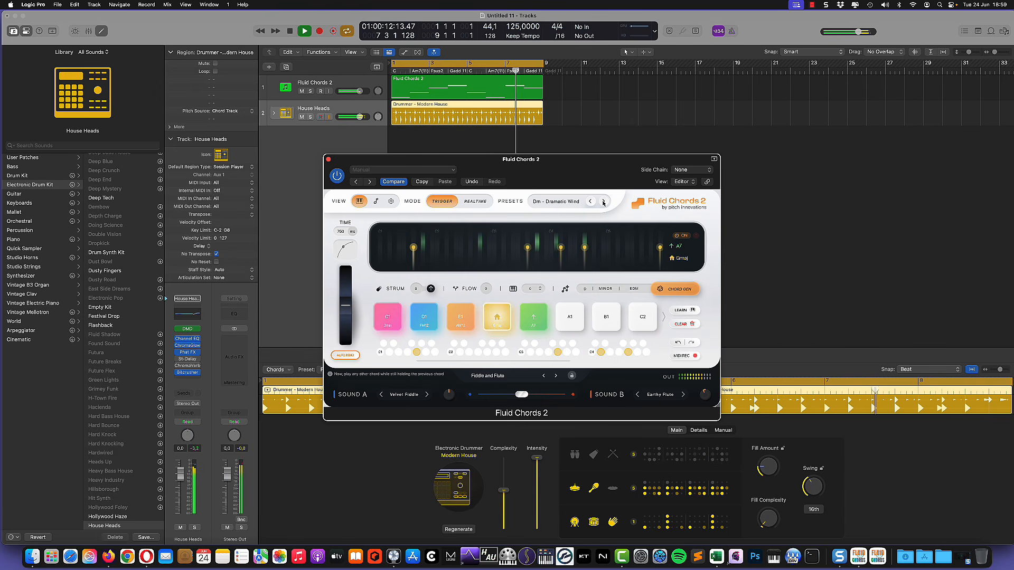
click(603, 201)
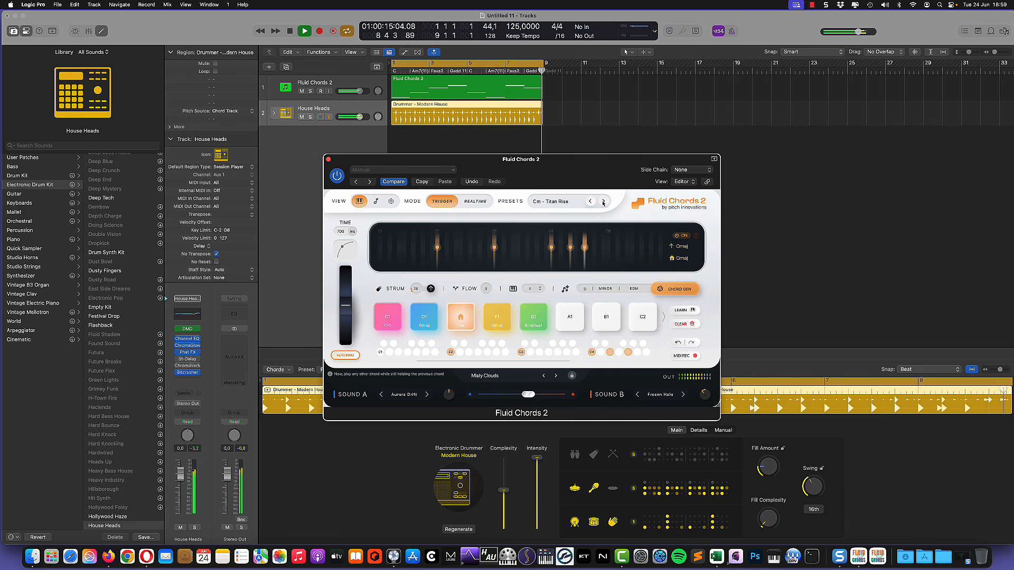
click(603, 201)
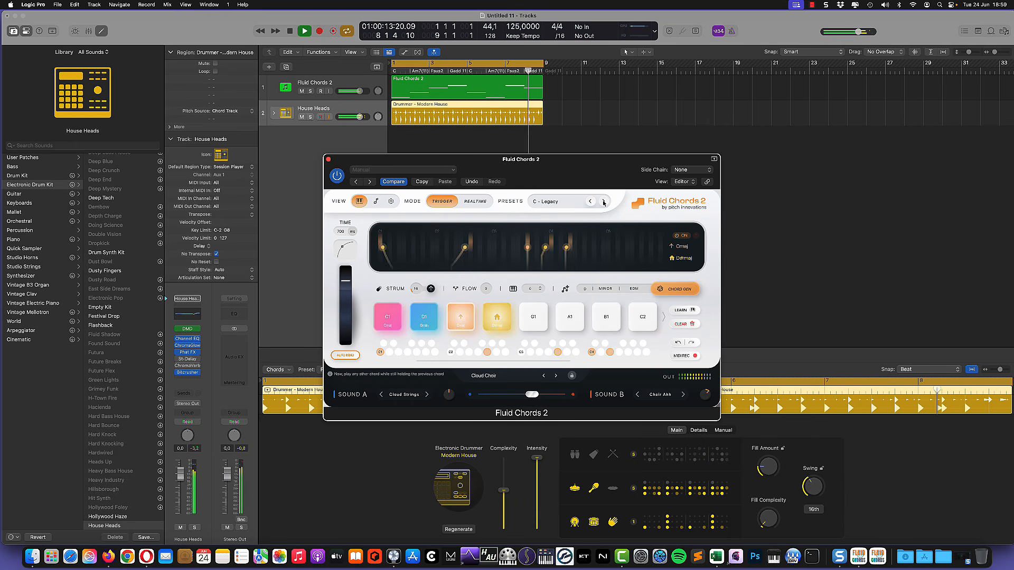
click(604, 201)
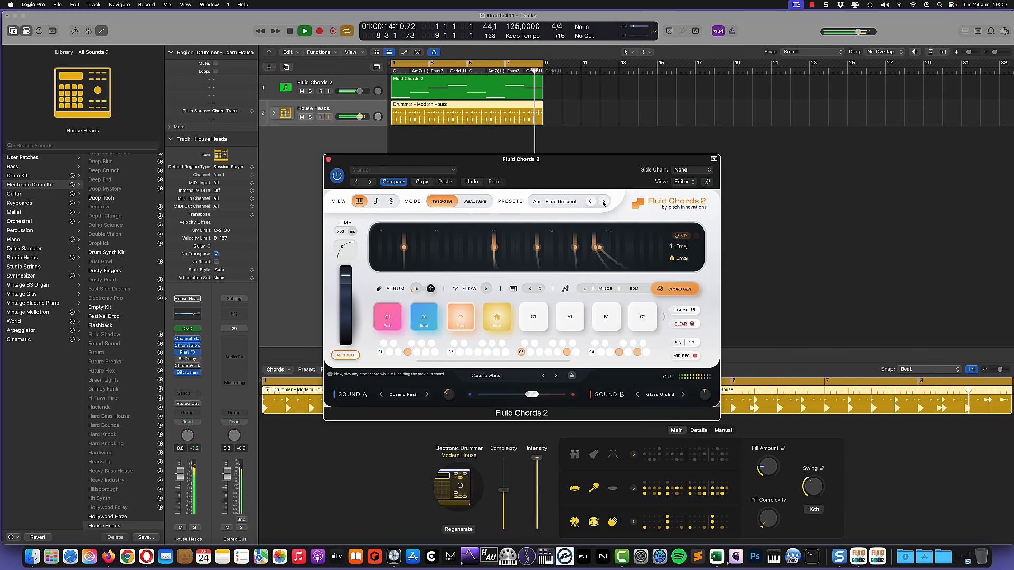
click(604, 202)
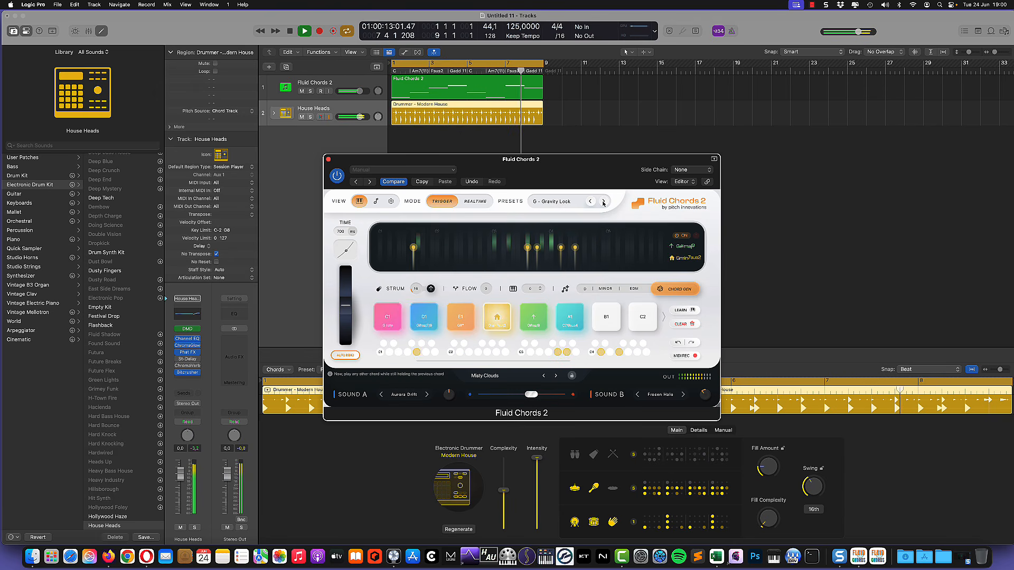
click(604, 201)
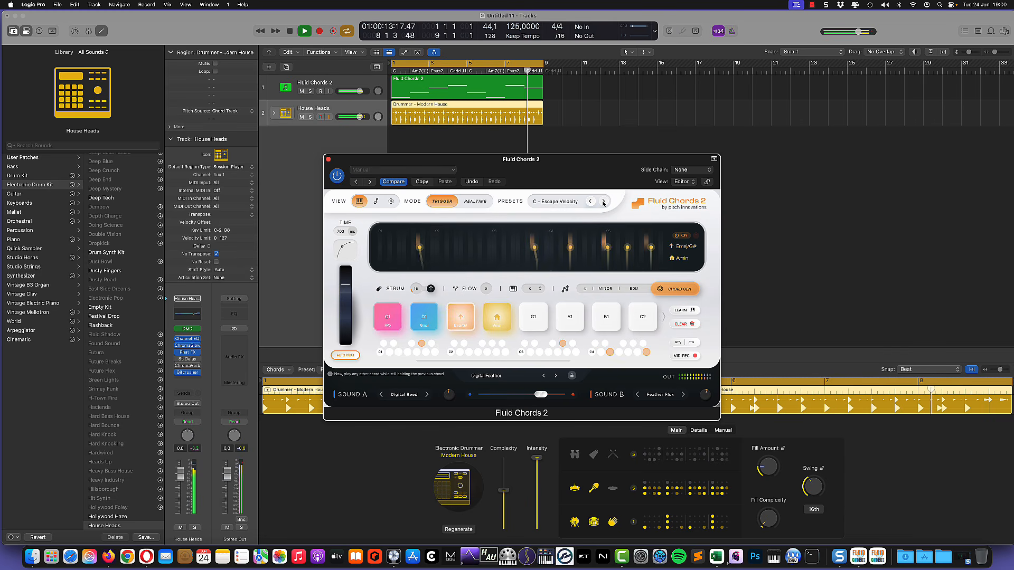
click(603, 202)
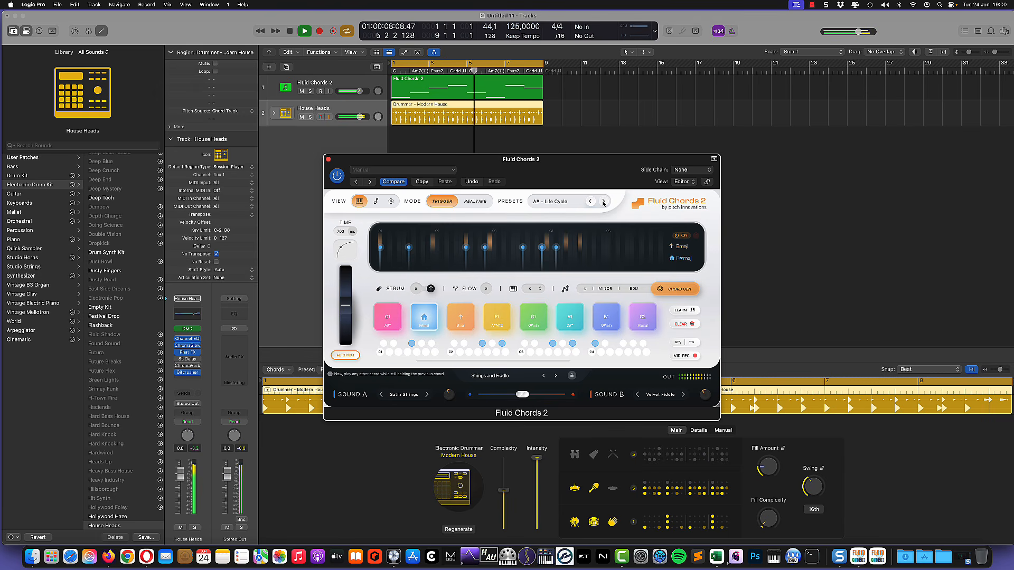
Mute the House Heads drum track, switch to the D#m - Grey Sky preset, and turn off cycling.
click(302, 117)
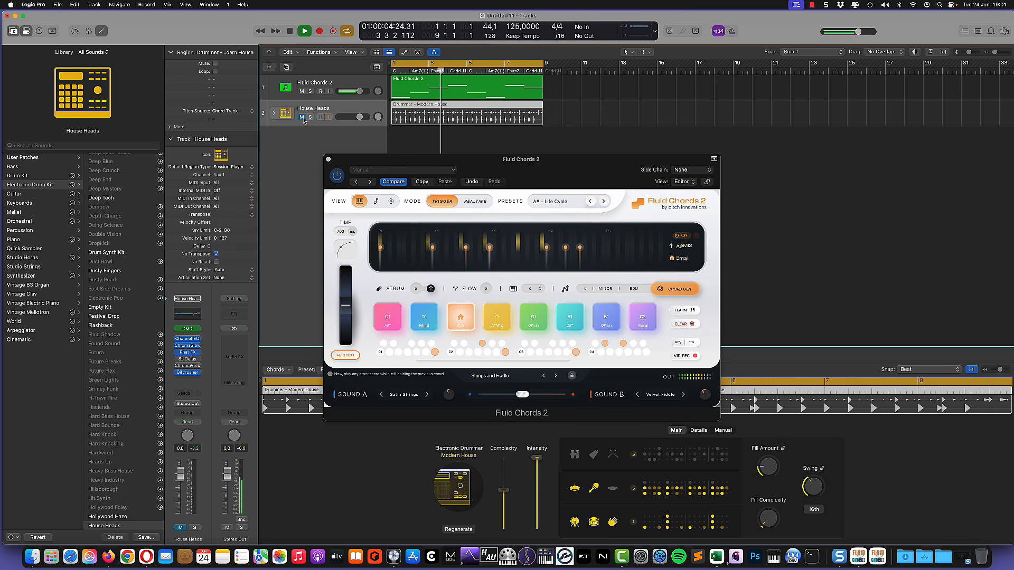
click(606, 204)
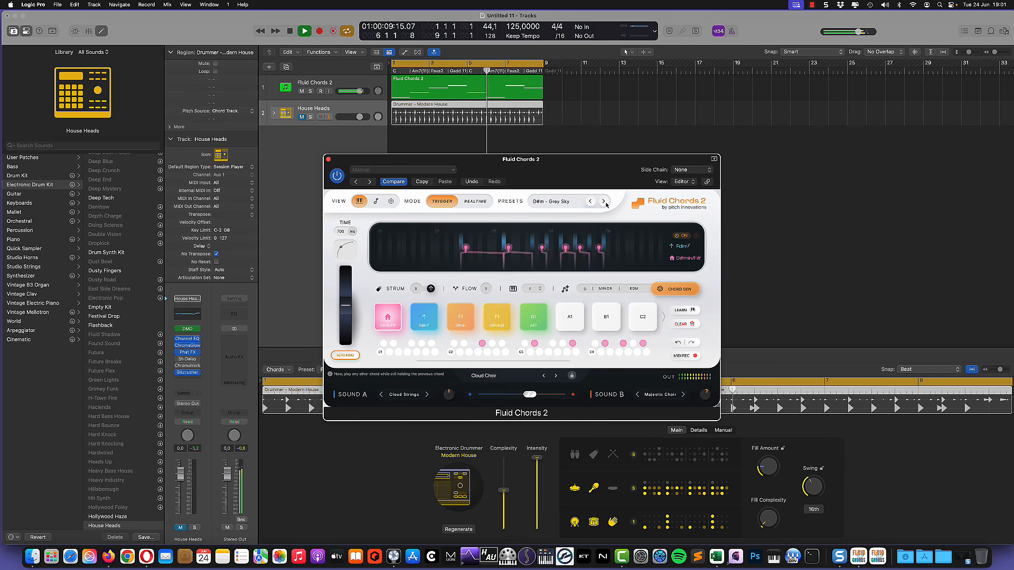
click(350, 33)
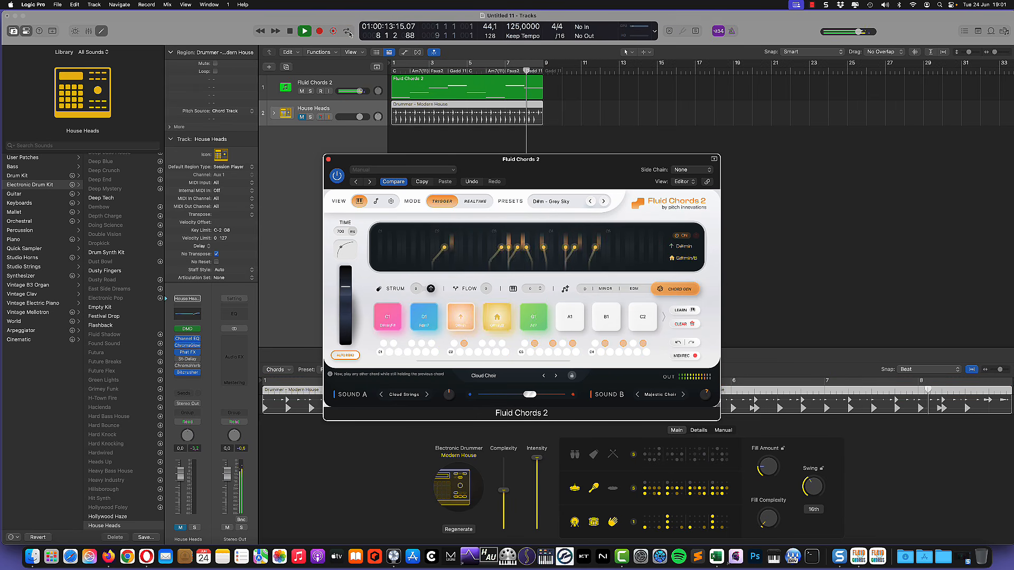